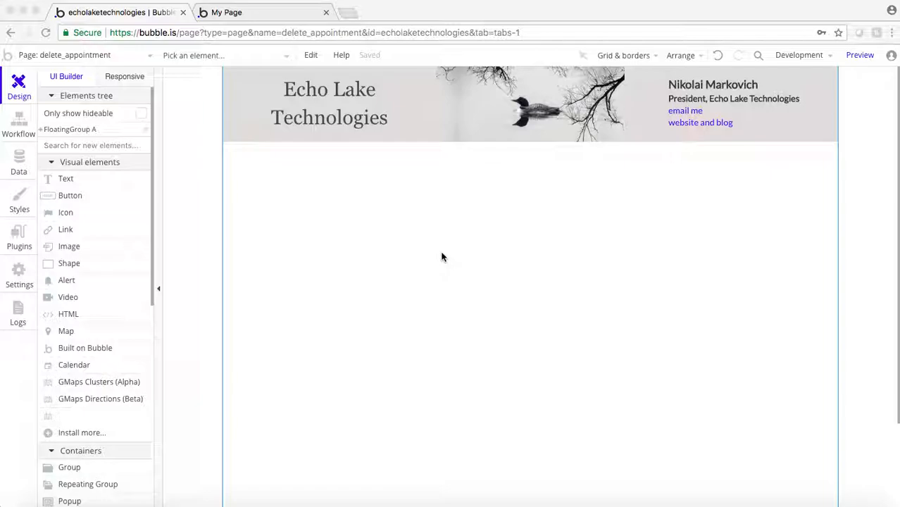
# - Draw a text element below the page header, about 99 px from the page's left edge
pyautogui.hotkey('ctrl', 'Right')
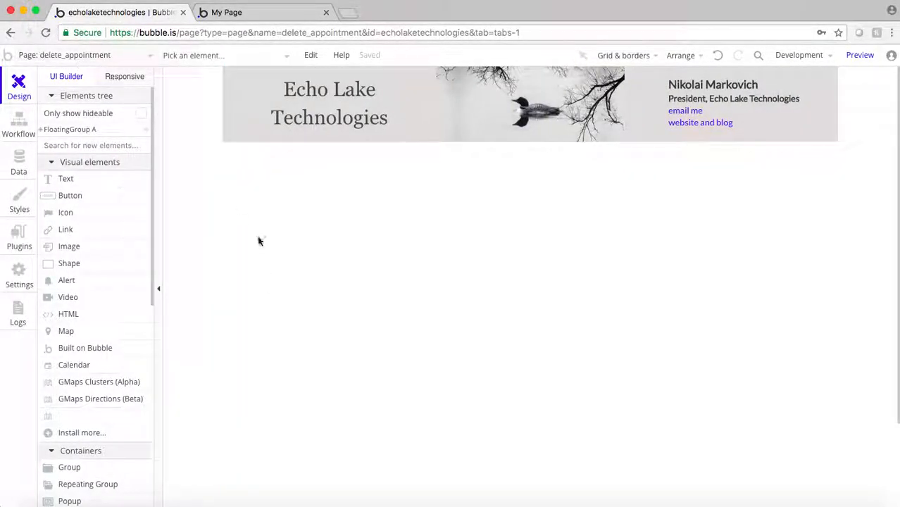
pyautogui.click(62, 180)
pyautogui.moveTo(285, 179); pyautogui.dragTo(569, 311)
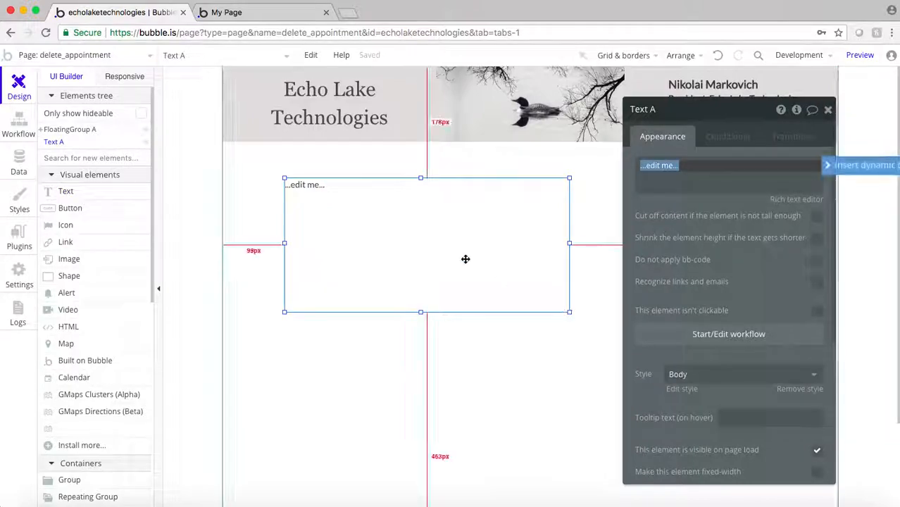
pyautogui.moveTo(702, 205); pyautogui.dragTo(685, 204)
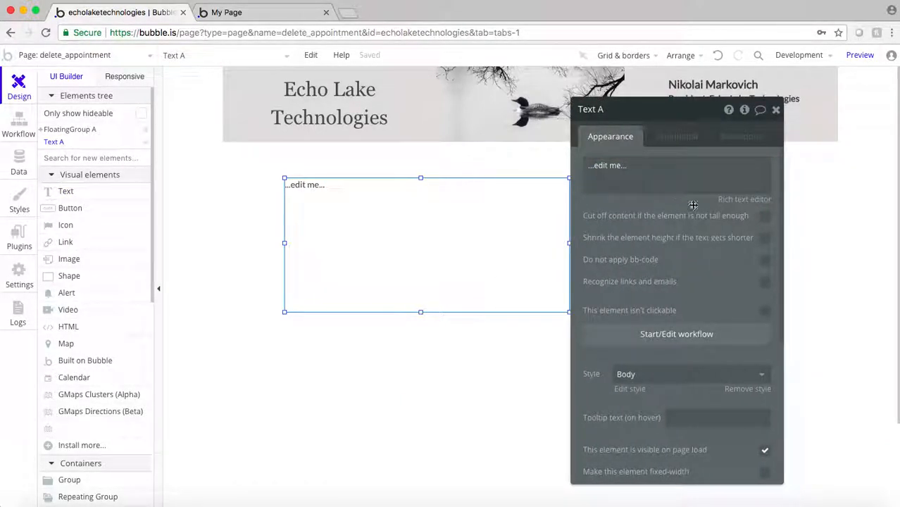
# - Enter the lines "Client name:", "Start time:", "End time:", "Subject:" and "Comment:" in the text element's rich text editor
pyautogui.click(730, 201)
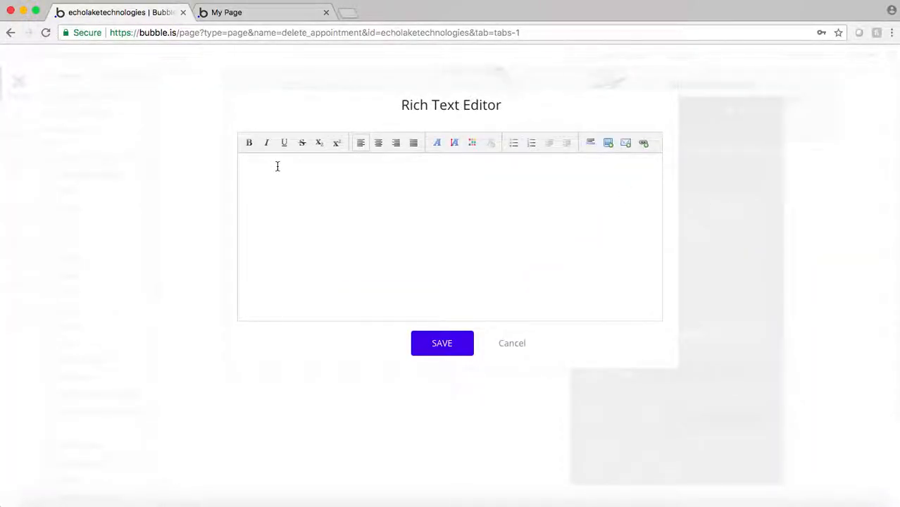
pyautogui.click(276, 166)
pyautogui.write('Nam')
pyautogui.press('BackSpace')
pyautogui.press('BackSpace')
pyautogui.press('BackSpace')
pyautogui.write('Client name:')
pyautogui.press('Return')
pyautogui.write('Start time:')
pyautogui.press('Return')
pyautogui.write('End time')
pyautogui.press('BackSpace')
pyautogui.write('me:')
pyautogui.press('Return')
pyautogui.write('Subject')
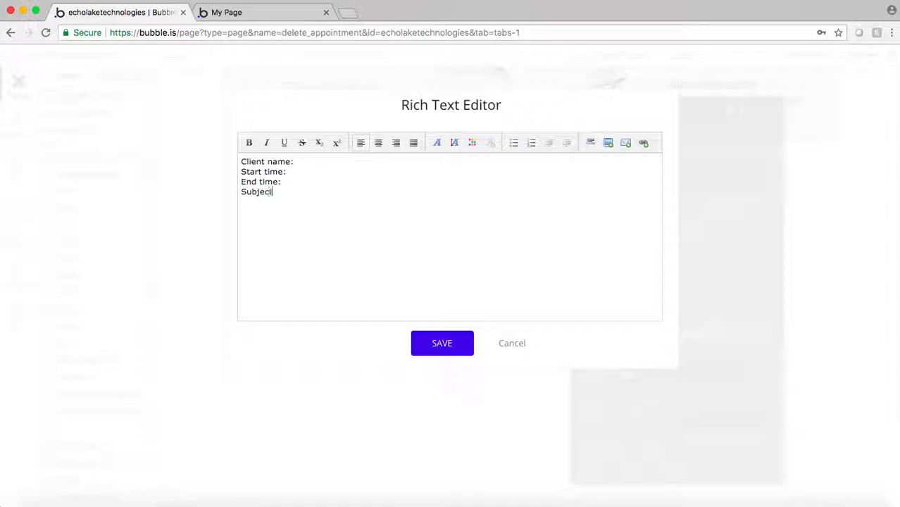
pyautogui.write(':')
pyautogui.press('Return')
pyautogui.write('Commen')
# - Make all five label lines bold and black, and save the rich text
pyautogui.click(294, 162)
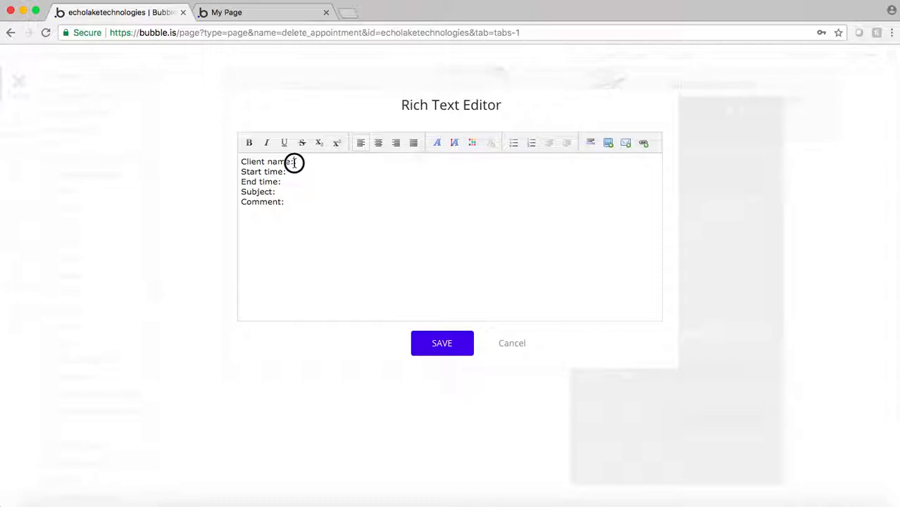
pyautogui.click(281, 201)
pyautogui.moveTo(281, 201); pyautogui.dragTo(223, 152)
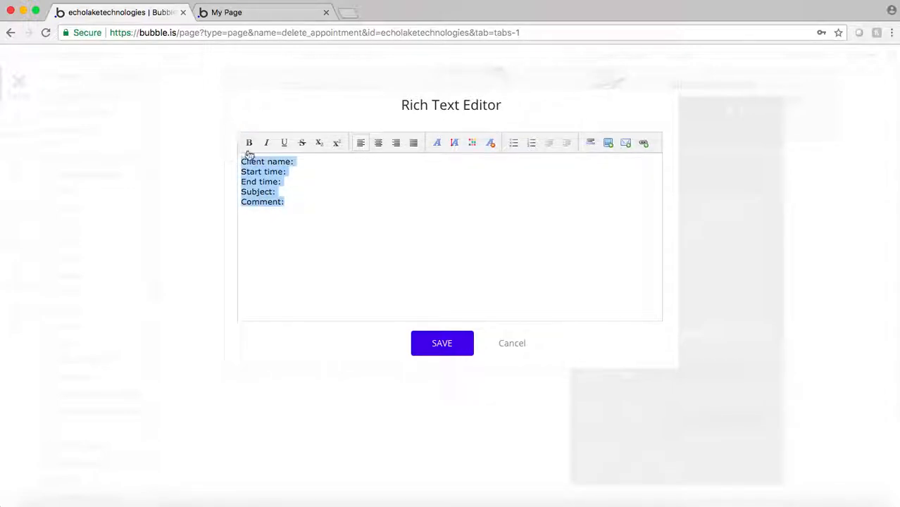
pyautogui.click(249, 143)
pyautogui.click(473, 143)
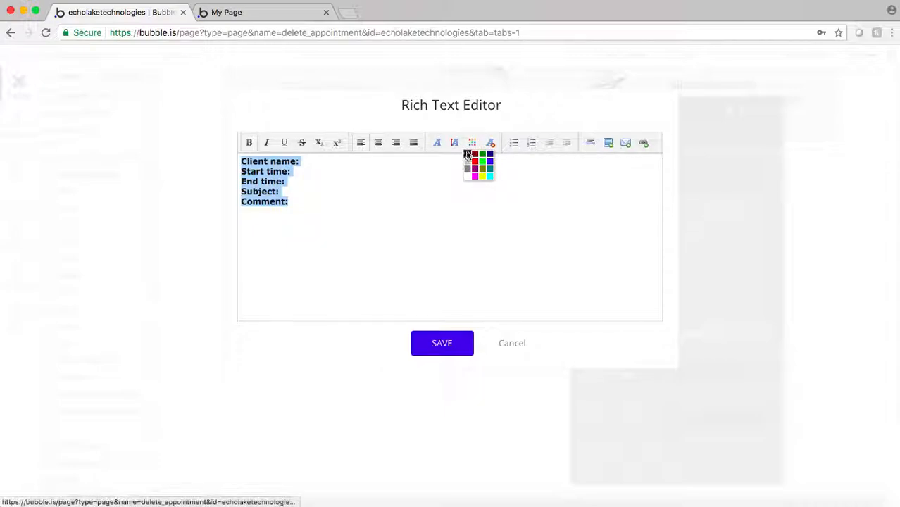
pyautogui.click(344, 174)
pyautogui.click(441, 344)
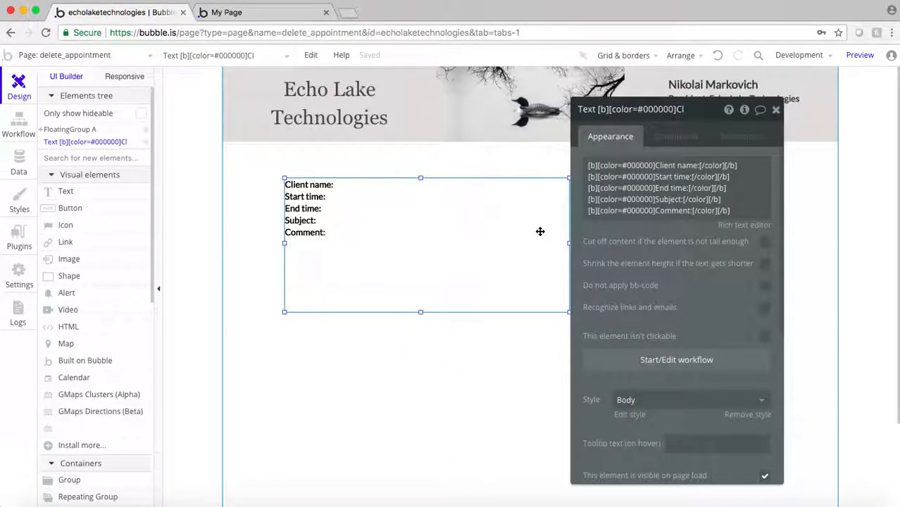
# - Rename the text element to "Text Information"
pyautogui.click(745, 166)
pyautogui.click(745, 167)
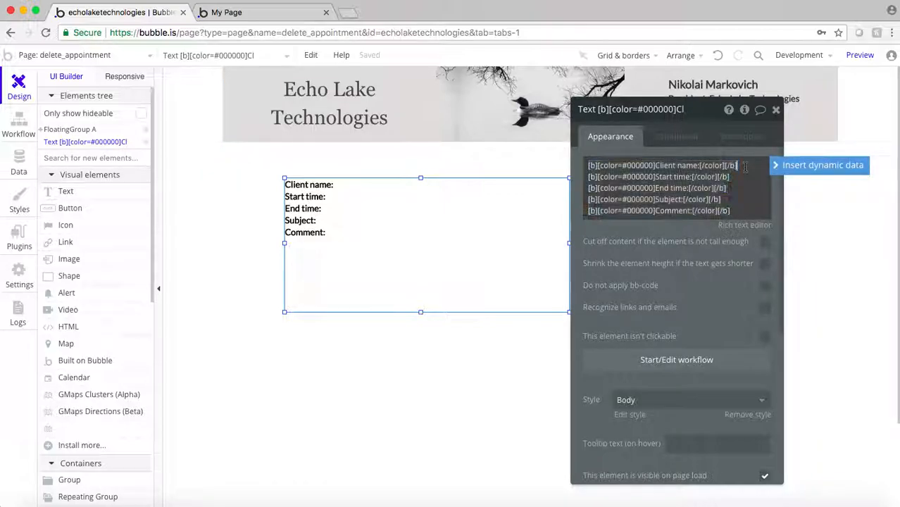
pyautogui.click(687, 111)
pyautogui.moveTo(686, 110); pyautogui.dragTo(597, 113)
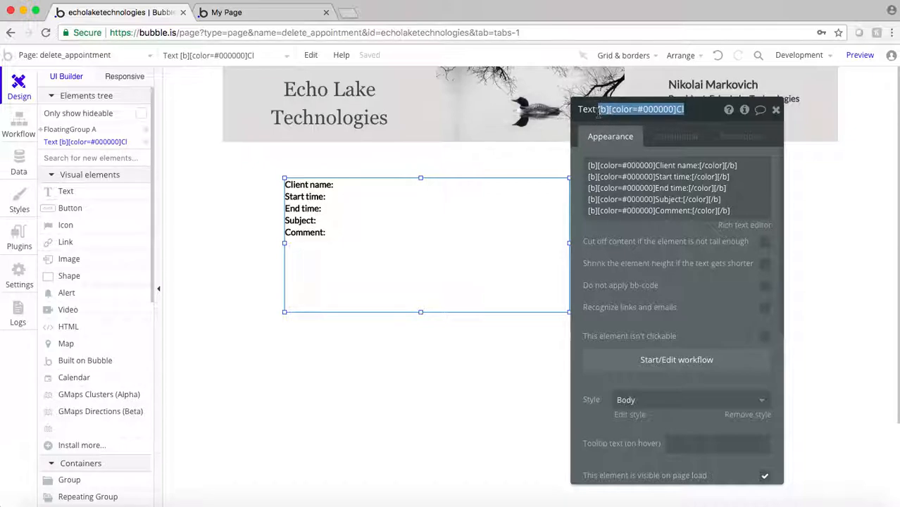
pyautogui.write('INfo')
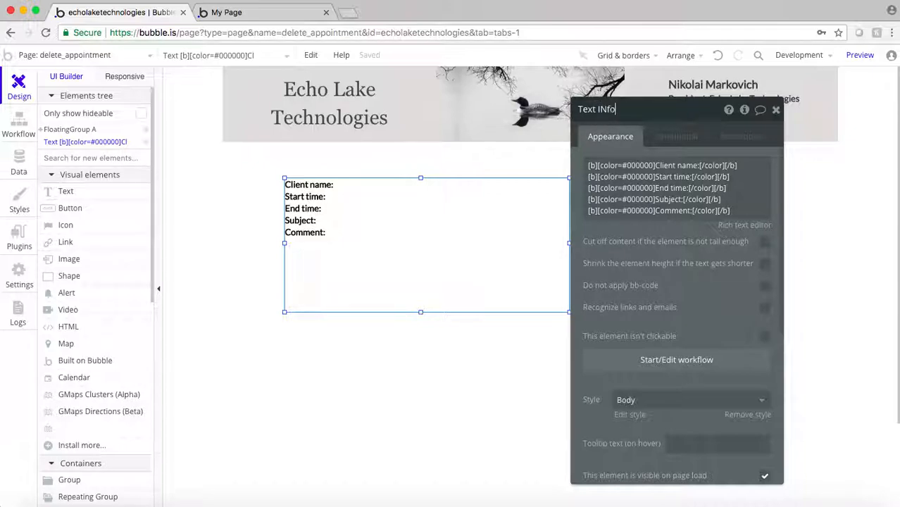
pyautogui.write('nformation')
# - Insert the dynamic value Current Page CalendarEvent's First Name after the "Client name:" label
pyautogui.click(749, 168)
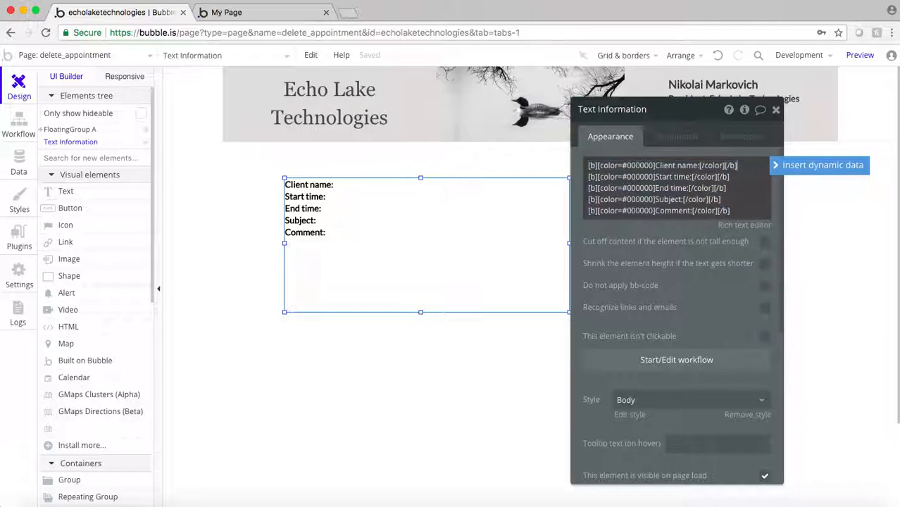
pyautogui.click(782, 165)
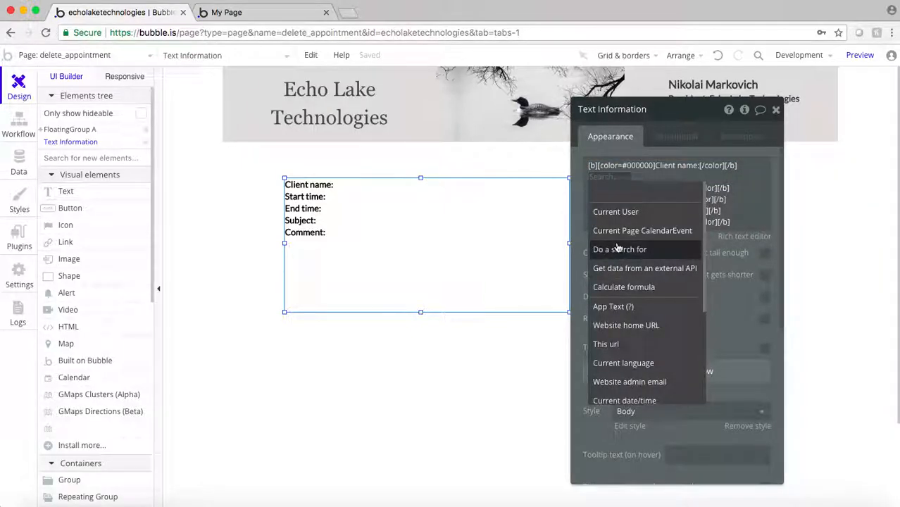
pyautogui.moveTo(635, 238)
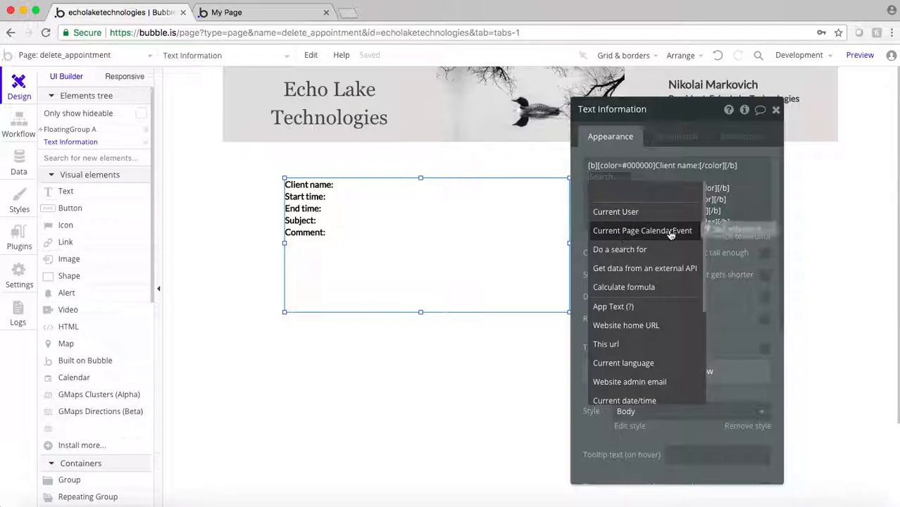
pyautogui.click(624, 232)
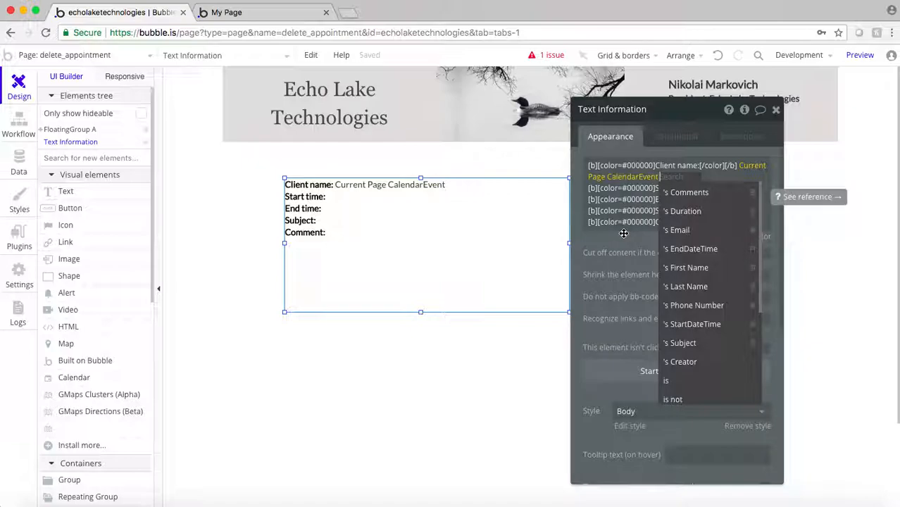
pyautogui.click(699, 267)
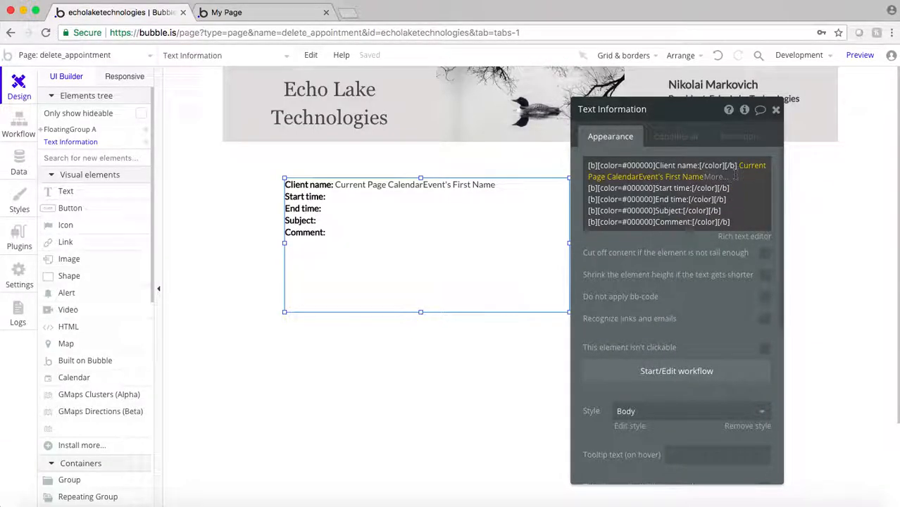
# - Add the dynamic value Current Page CalendarEvent's Last Name after the first name on the client name line
pyautogui.click(734, 176)
pyautogui.click(746, 178)
pyautogui.click(742, 179)
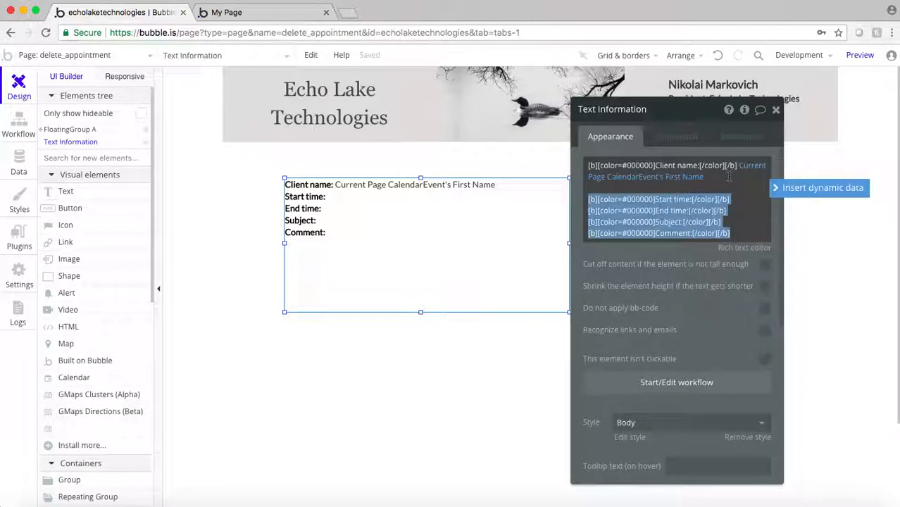
pyautogui.press('Return')
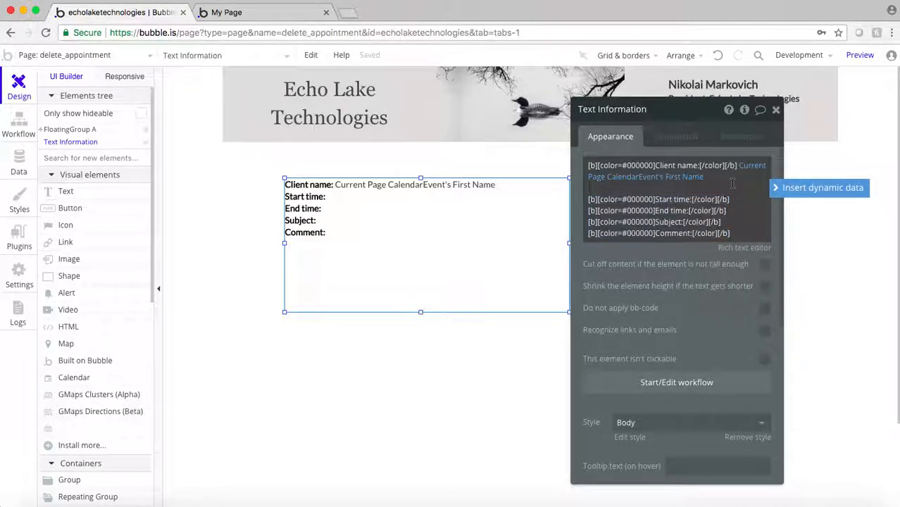
pyautogui.click(774, 190)
pyautogui.click(757, 233)
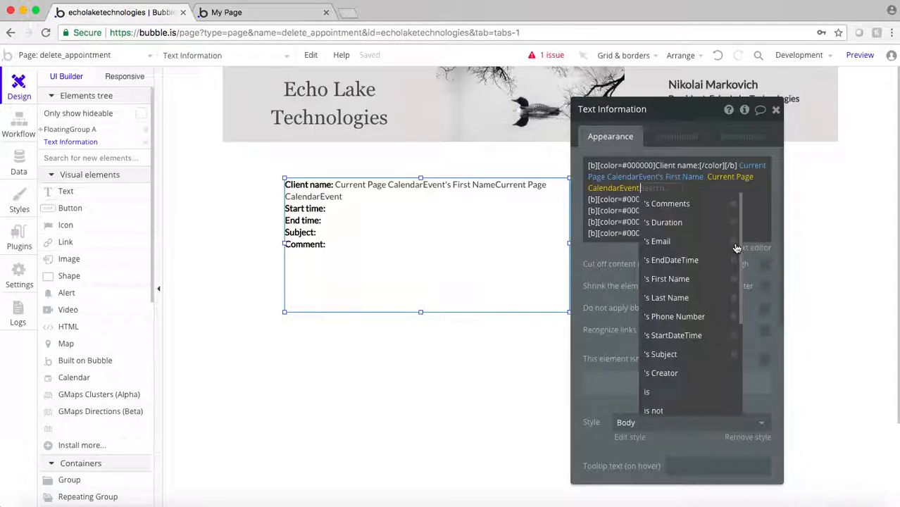
pyautogui.click(673, 299)
# - Insert the dynamic value Current Page CalendarEvent's StartDateTime after the "Start time:" label
pyautogui.click(738, 201)
pyautogui.click(741, 202)
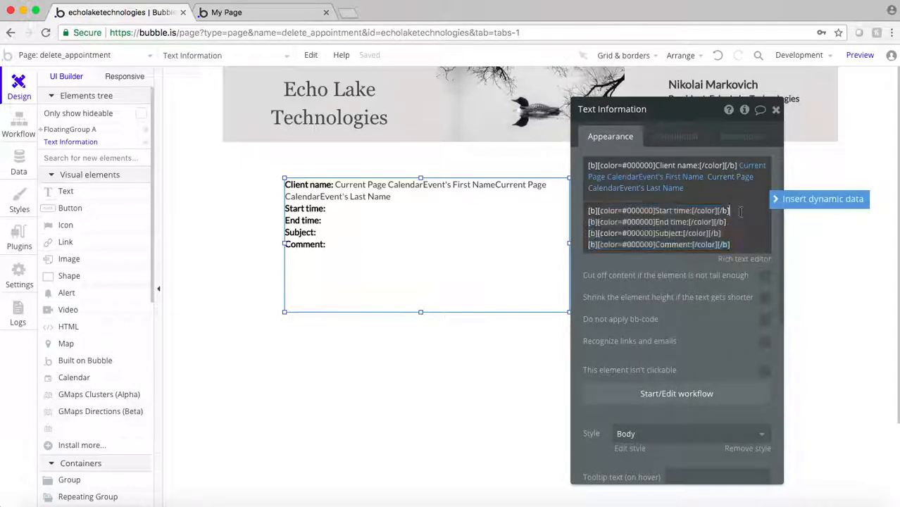
pyautogui.click(792, 202)
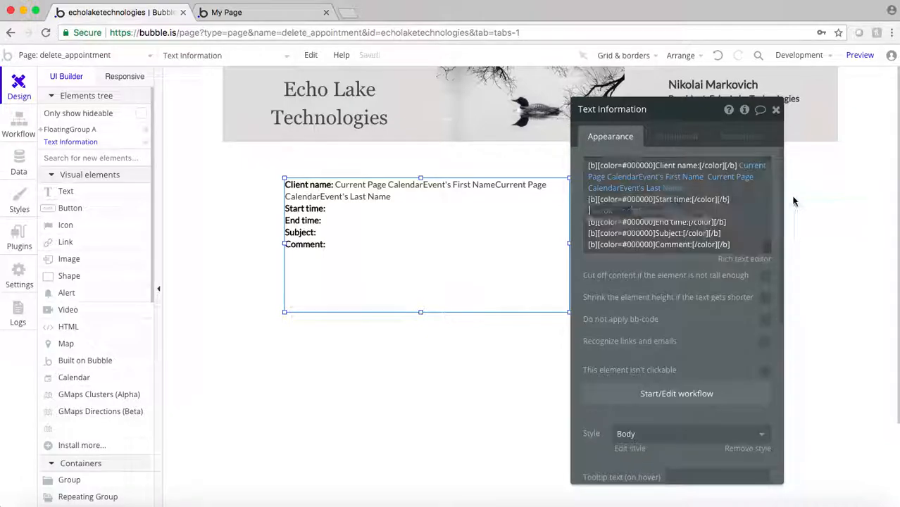
pyautogui.click(645, 264)
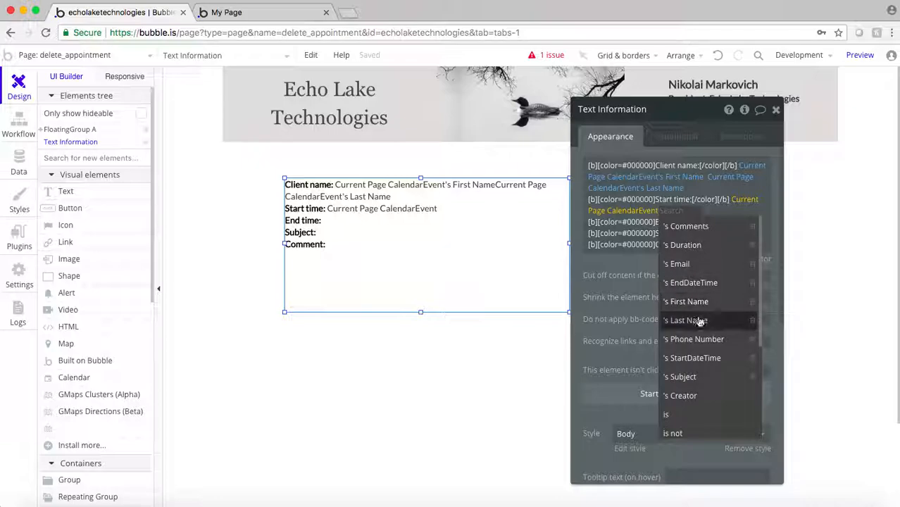
pyautogui.click(696, 359)
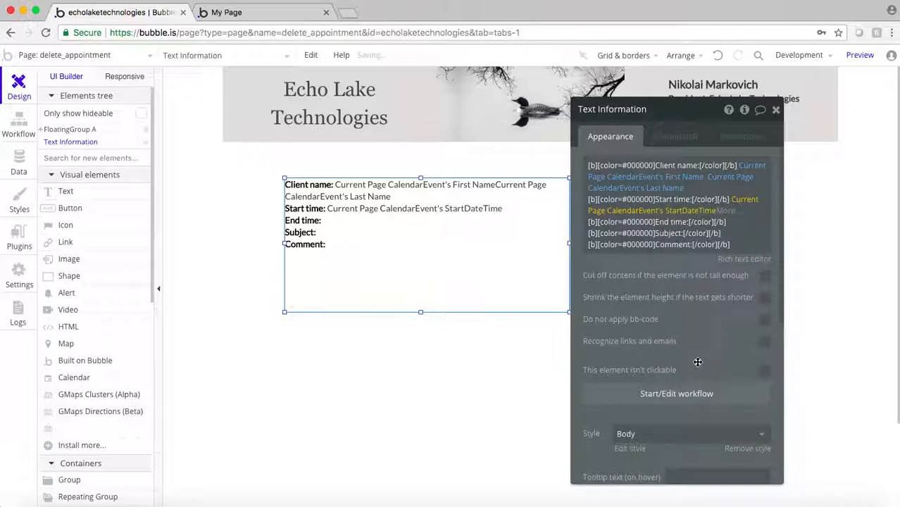
# - Format the start time with a Custom date format and remove the m/dd/yy and (mmm) parts from it
pyautogui.click(725, 211)
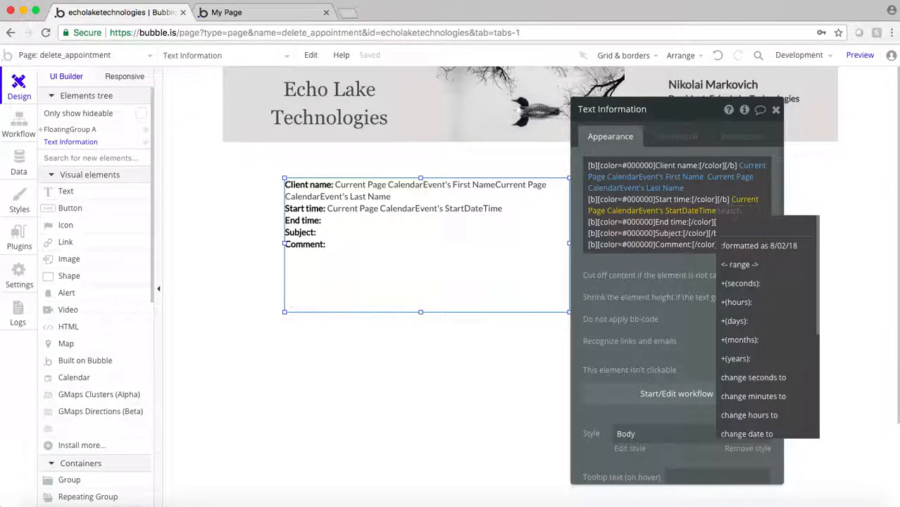
pyautogui.click(748, 245)
pyautogui.click(488, 144)
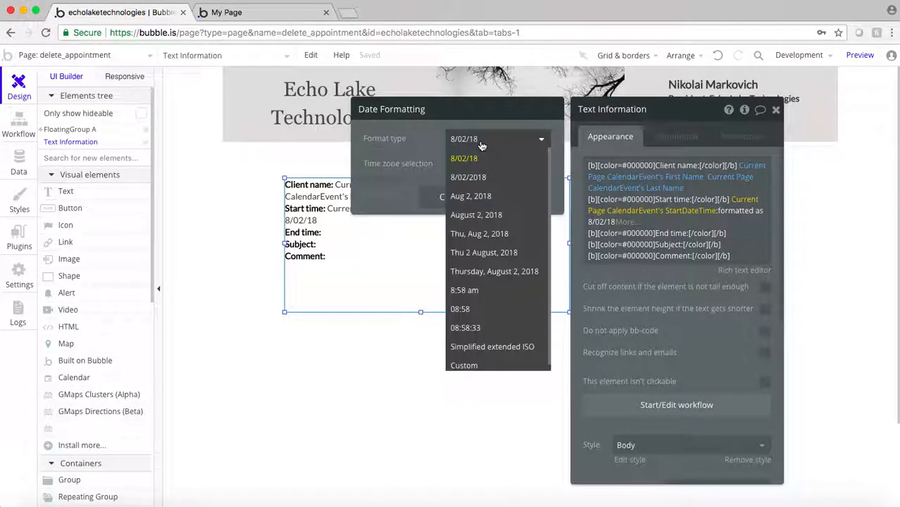
pyautogui.click(474, 365)
pyautogui.moveTo(498, 163); pyautogui.dragTo(466, 164)
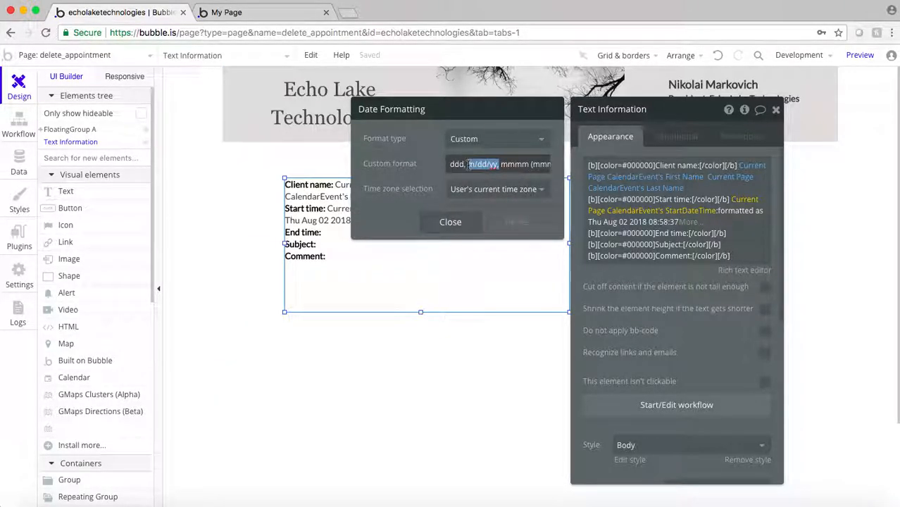
pyautogui.press('BackSpace')
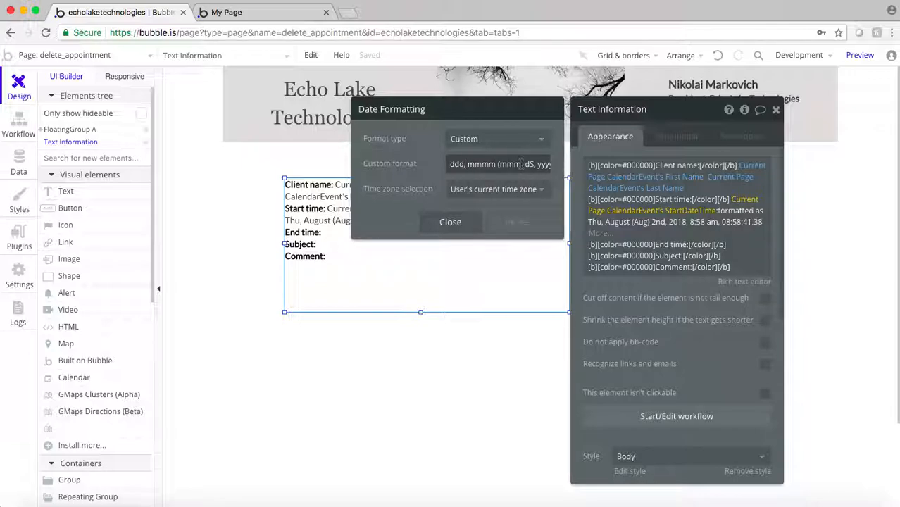
pyautogui.moveTo(519, 163); pyautogui.dragTo(500, 163)
pyautogui.press('BackSpace')
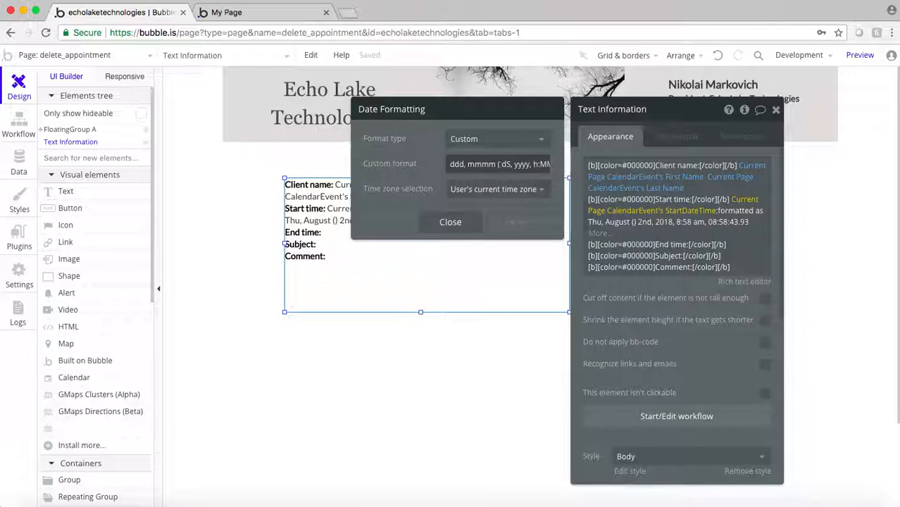
pyautogui.press('BackSpace')
pyautogui.press('BackSpace')
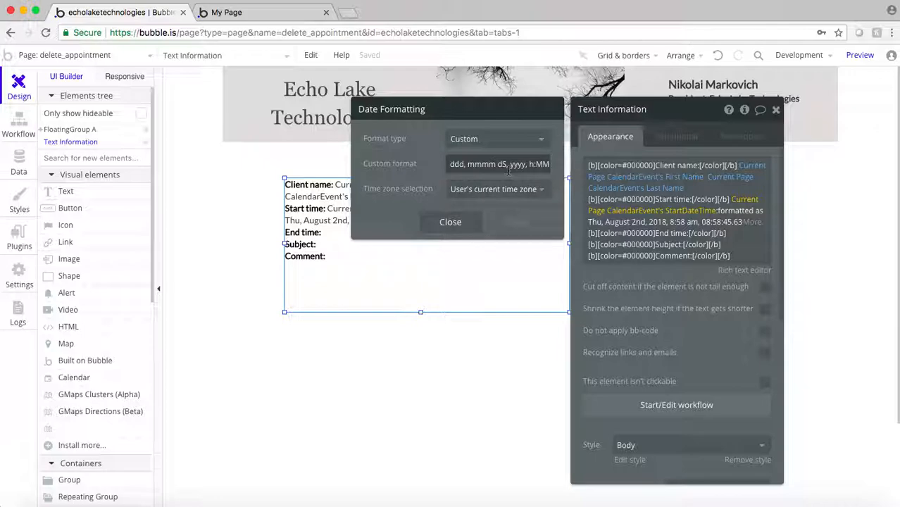
# - Remove the trailing HH:MM:ss.L part so the start time's custom format reads "ddd, mmmm dS, yyyy, h:MM tt"
pyautogui.press('Right')
pyautogui.press('Right')
pyautogui.press('Right')
pyautogui.press('Right')
pyautogui.press('Right')
pyautogui.press('Right')
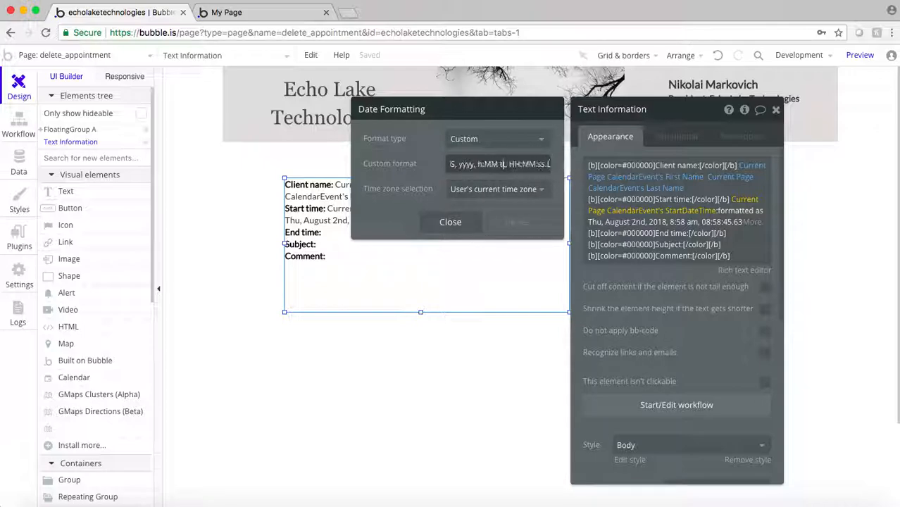
pyautogui.press('BackSpace')
pyautogui.press('BackSpace')
pyautogui.press('BackSpace')
pyautogui.press('BackSpace')
pyautogui.press('BackSpace')
pyautogui.press('BackSpace')
pyautogui.press('BackSpace')
pyautogui.press('BackSpace')
pyautogui.press('BackSpace')
pyautogui.press('BackSpace')
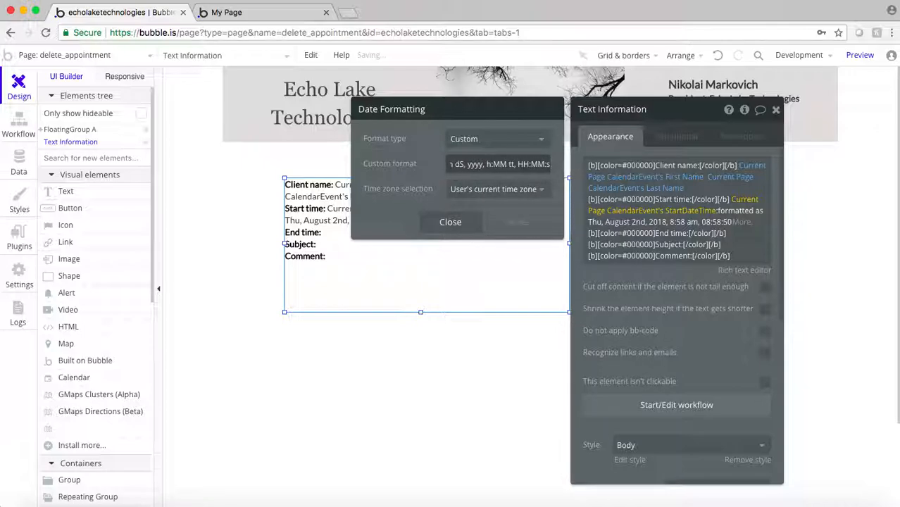
pyautogui.press('BackSpace')
pyautogui.press('BackSpace')
pyautogui.press('BackSpace')
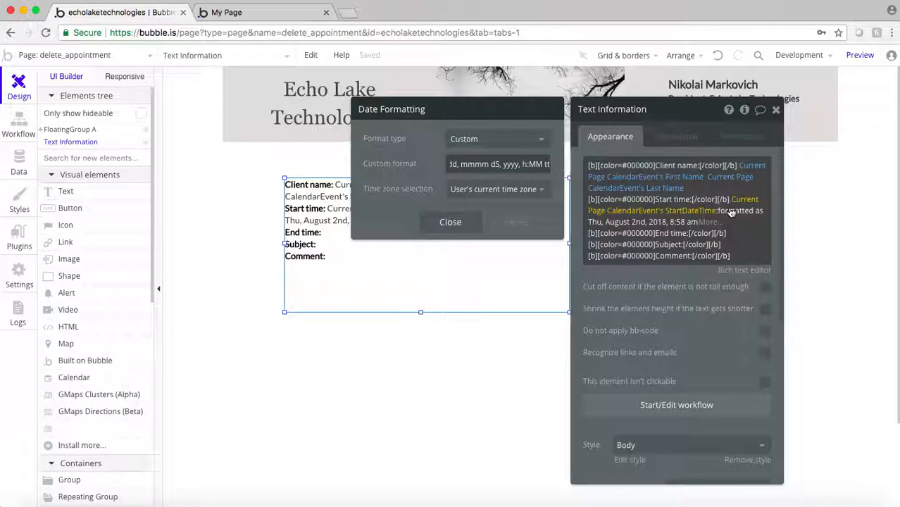
pyautogui.click(634, 274)
# - Insert the dynamic value Current Page CalendarEvent's EndDateTime after the "End time:" label
pyautogui.tripleClick(735, 230)
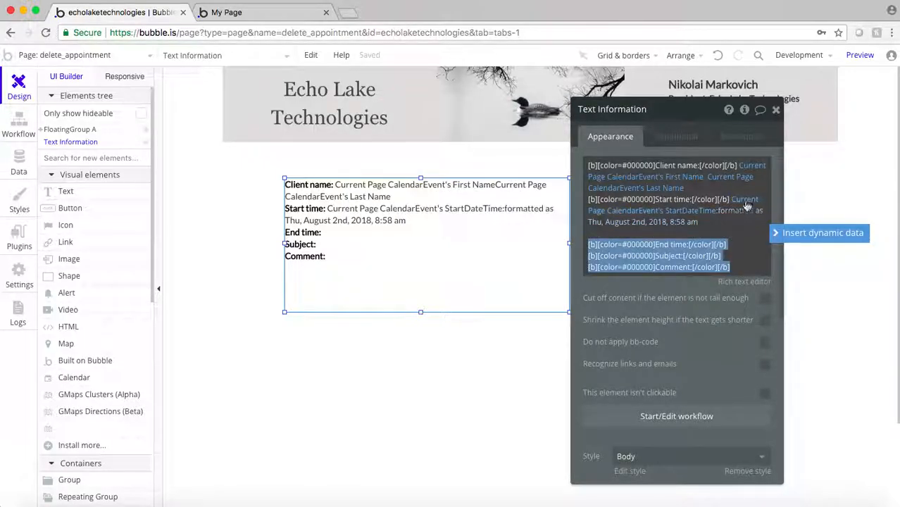
pyautogui.click(733, 245)
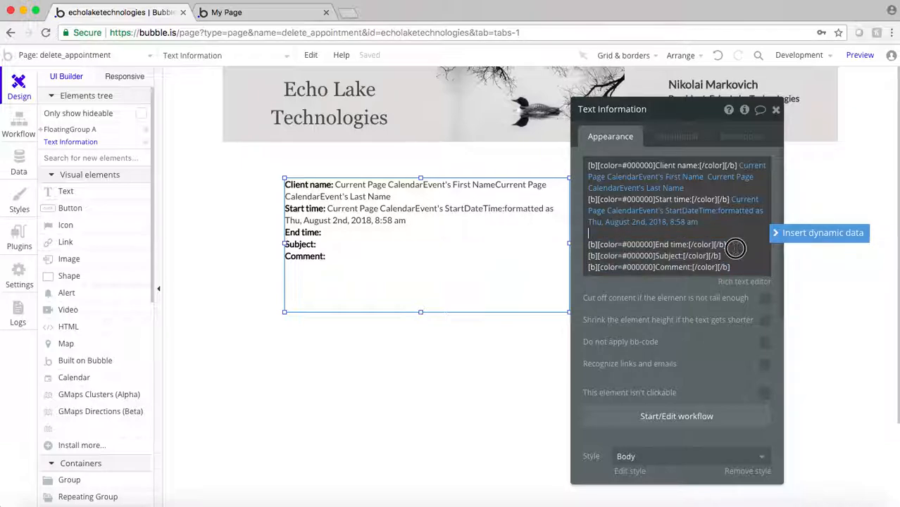
pyautogui.click(785, 233)
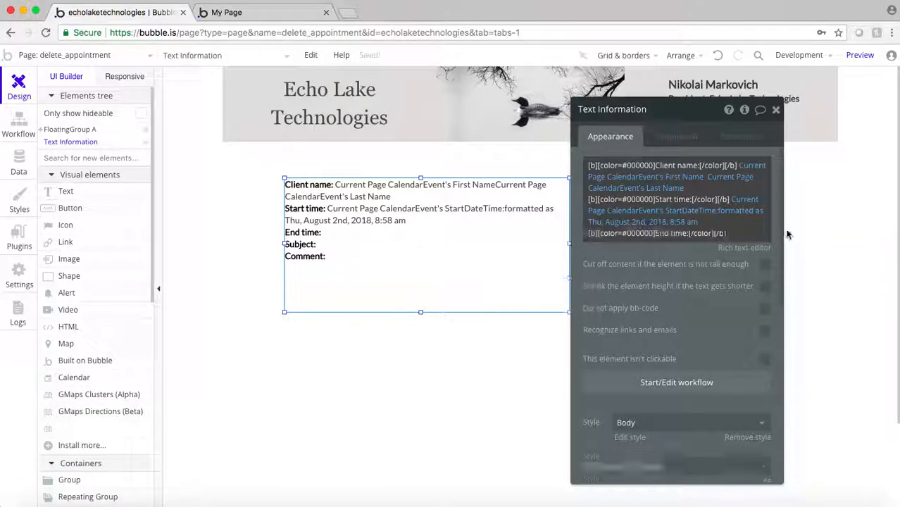
pyautogui.click(641, 301)
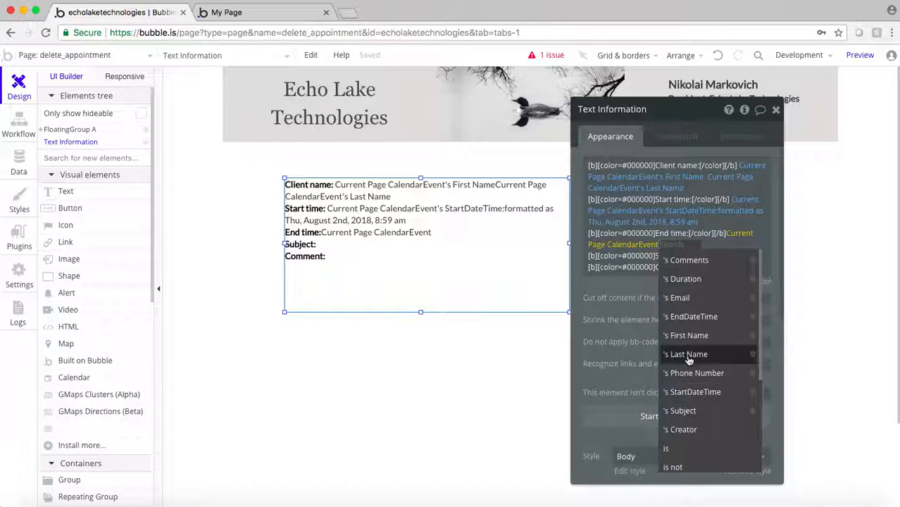
pyautogui.scroll(-1, 693, 359)
pyautogui.click(687, 307)
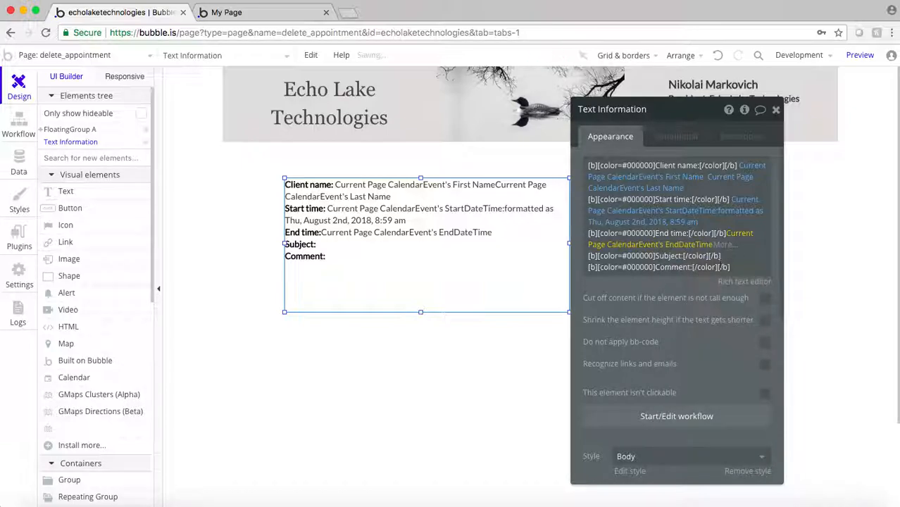
# - Apply date formatting to the EndDateTime value and set its format type to Custom
pyautogui.click(725, 245)
pyautogui.click(746, 279)
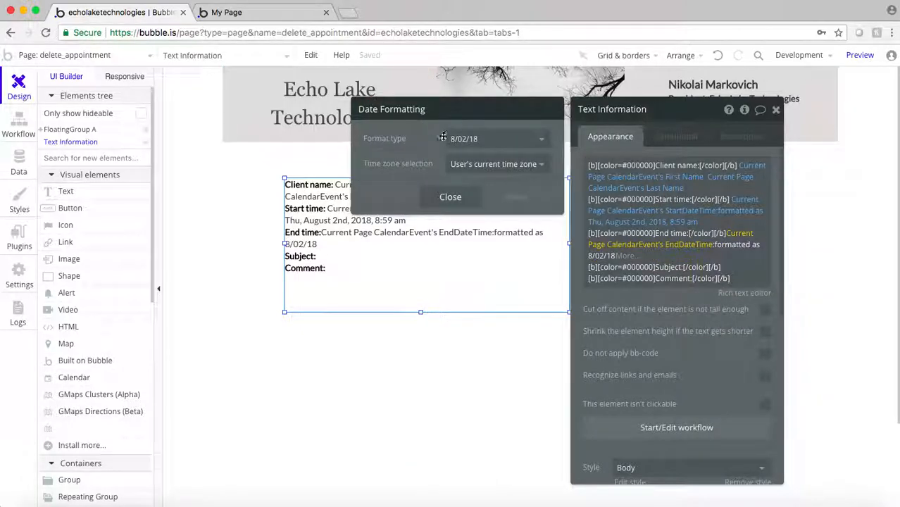
pyautogui.click(493, 139)
pyautogui.click(465, 378)
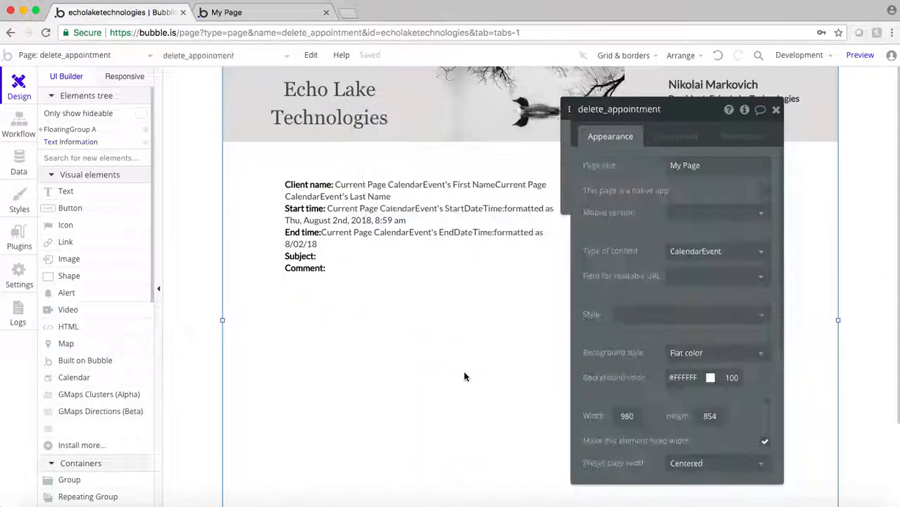
pyautogui.click(514, 224)
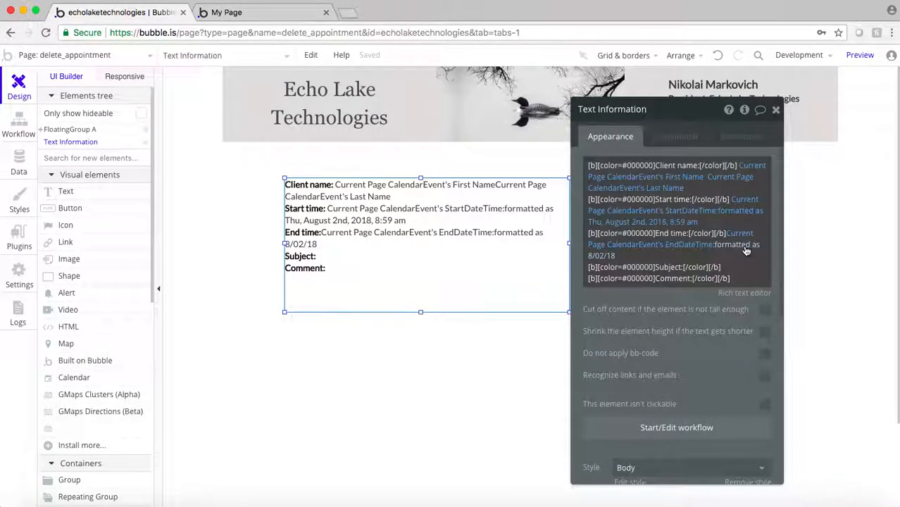
pyautogui.click(599, 261)
pyautogui.click(462, 138)
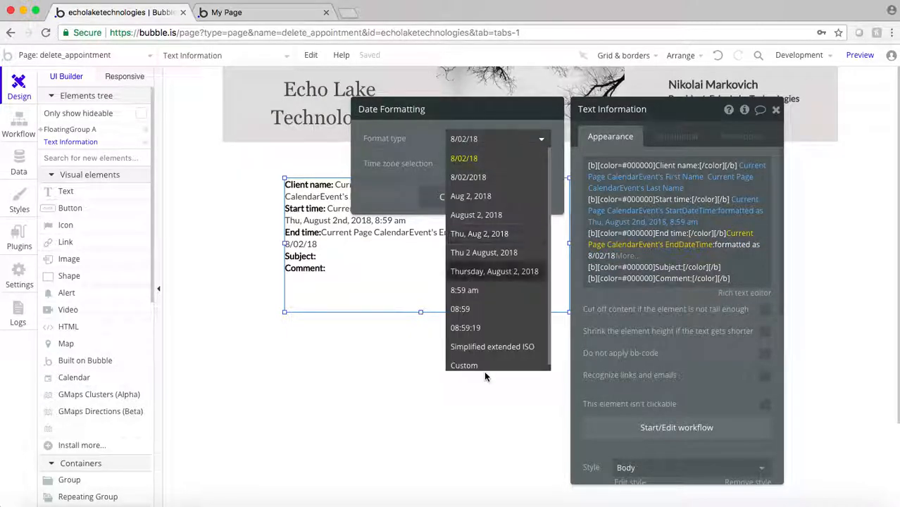
pyautogui.click(471, 364)
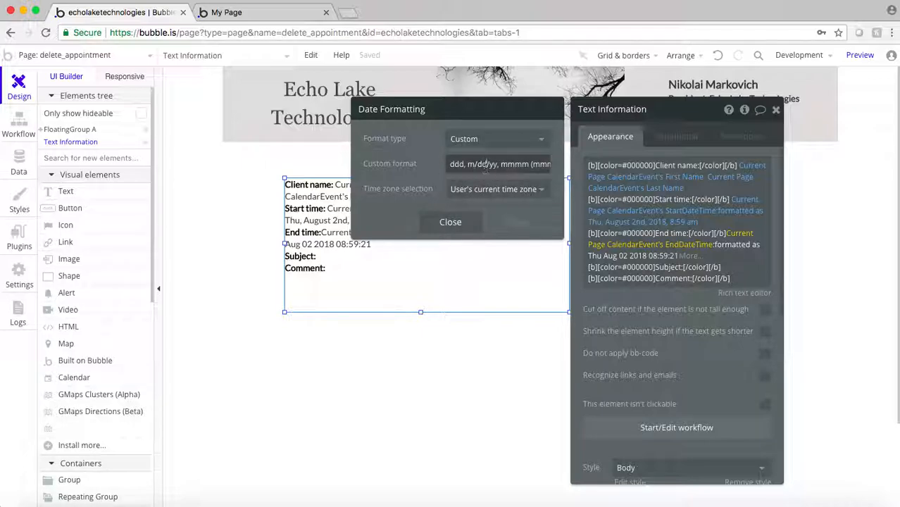
# - Remove the m/dd/yy and (mmm) parts from the end time's custom format
pyautogui.moveTo(499, 164); pyautogui.dragTo(468, 164)
pyautogui.press('BackSpace')
pyautogui.press('BackSpace')
pyautogui.press('BackSpace')
pyautogui.press('BackSpace')
pyautogui.press('BackSpace')
pyautogui.press('BackSpace')
pyautogui.press('BackSpace')
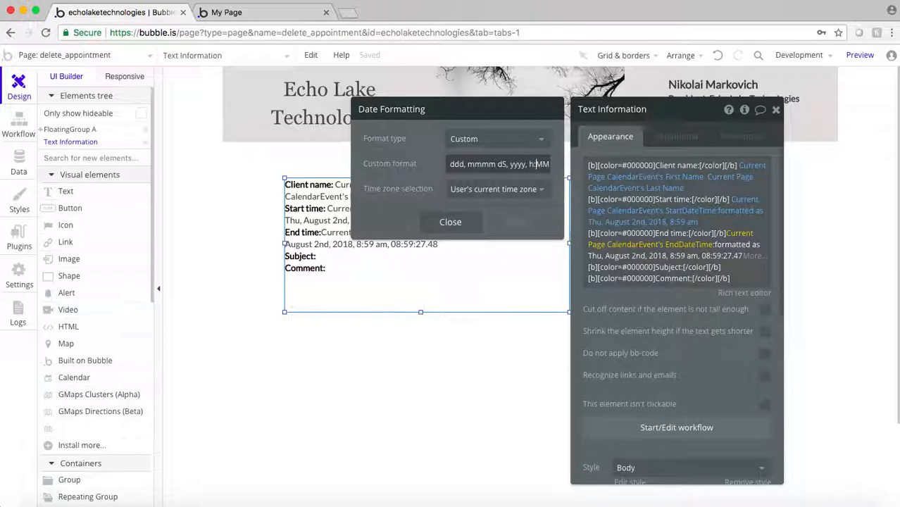
# - Remove the trailing HH:MM:ss.L part so the end time's custom format reads "ddd, mmmm dS, yyyy, h:MM tt"
pyautogui.press('Right')
pyautogui.press('Right')
pyautogui.press('Right')
pyautogui.press('Right')
pyautogui.press('Right')
pyautogui.press('Right')
pyautogui.press('Right')
pyautogui.press('Right')
pyautogui.press('Right')
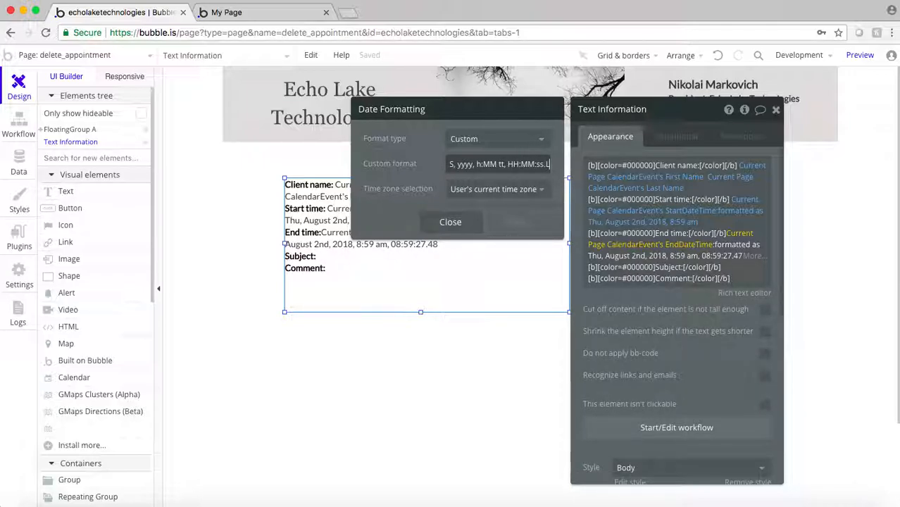
pyautogui.press('BackSpace')
pyautogui.press('BackSpace')
pyautogui.press('BackSpace')
pyautogui.press('BackSpace')
pyautogui.press('BackSpace')
pyautogui.press('BackSpace')
pyautogui.press('BackSpace')
pyautogui.press('BackSpace')
pyautogui.press('BackSpace')
pyautogui.press('BackSpace')
pyautogui.press('BackSpace')
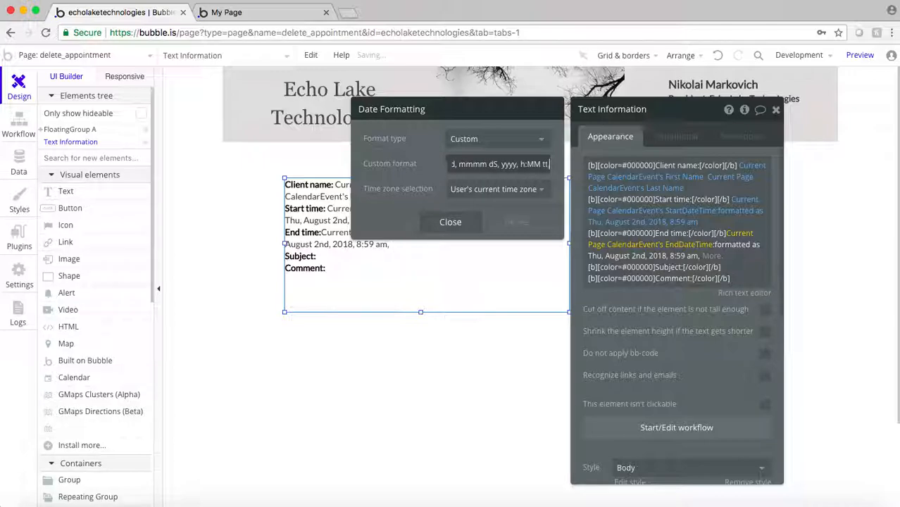
pyautogui.click(629, 305)
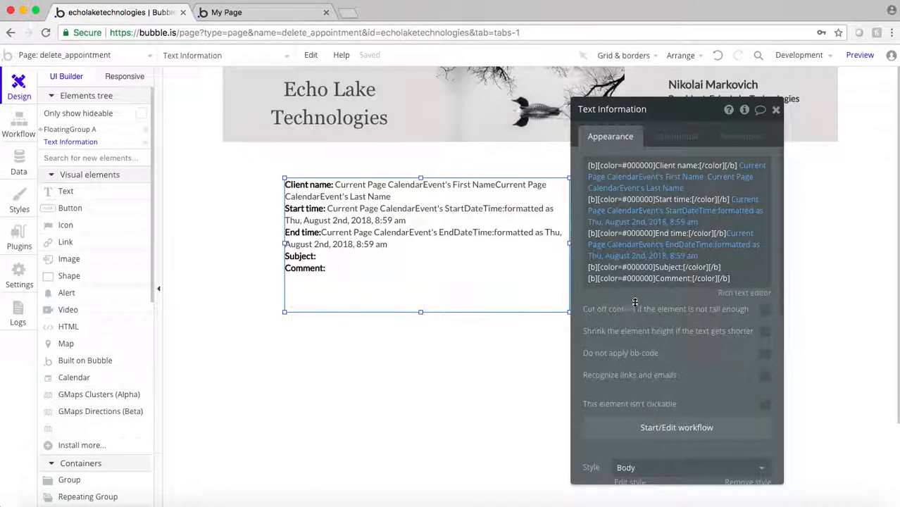
# - Insert the dynamic value Current Page CalendarEvent's Subject after the "Subject:" label
pyautogui.moveTo(730, 288); pyautogui.dragTo(736, 266)
pyautogui.click(738, 277)
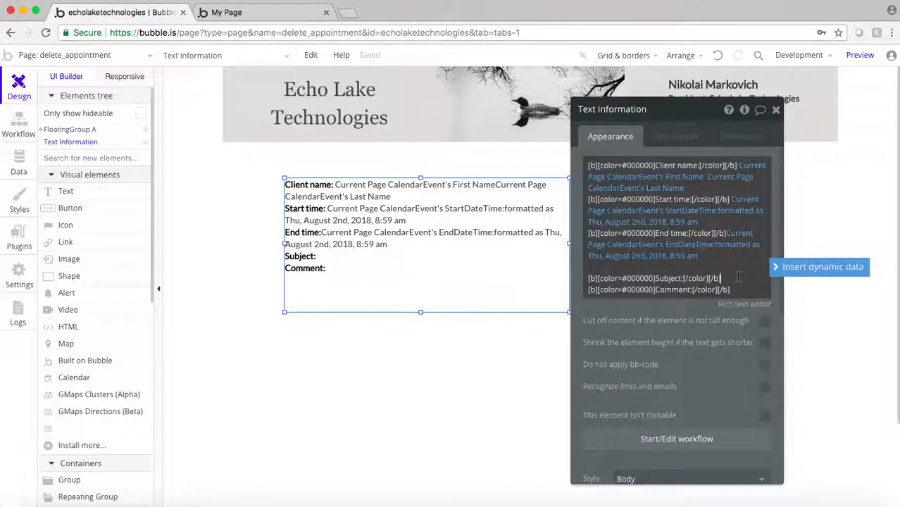
pyautogui.click(778, 266)
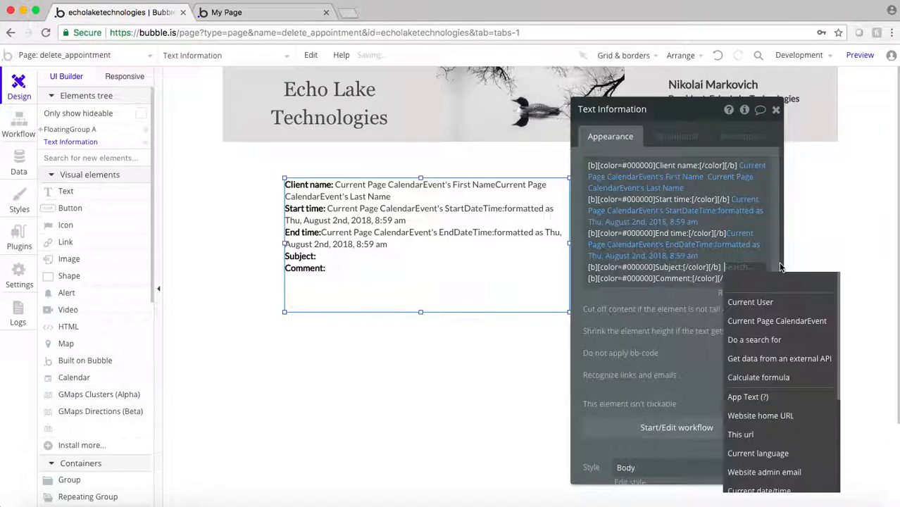
pyautogui.click(751, 322)
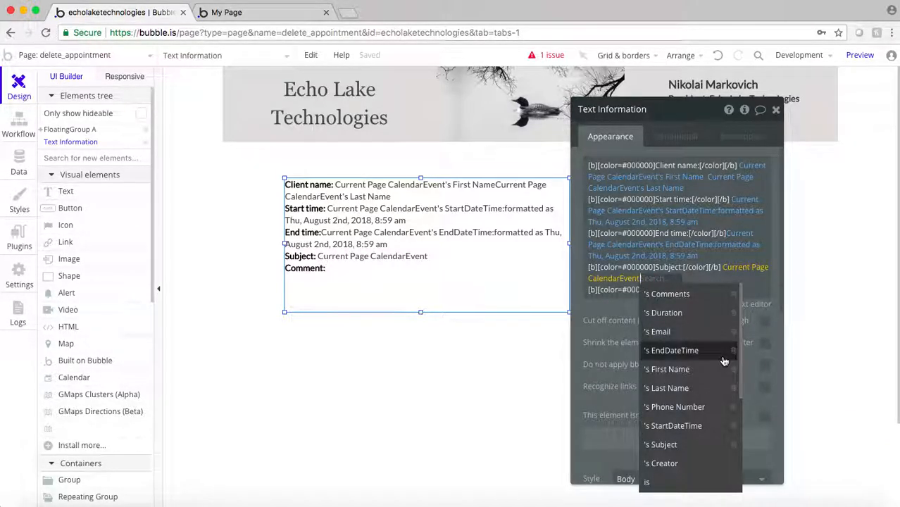
pyautogui.scroll(-2, 724, 359)
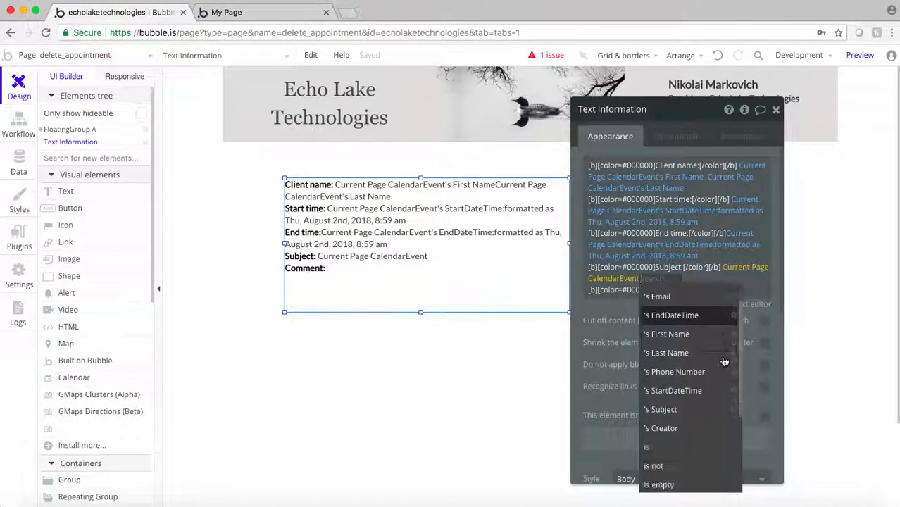
pyautogui.click(680, 409)
# - Insert the dynamic value Current Page CalendarEvent's Comments after the "Comment:" label
pyautogui.moveTo(589, 301); pyautogui.dragTo(743, 302)
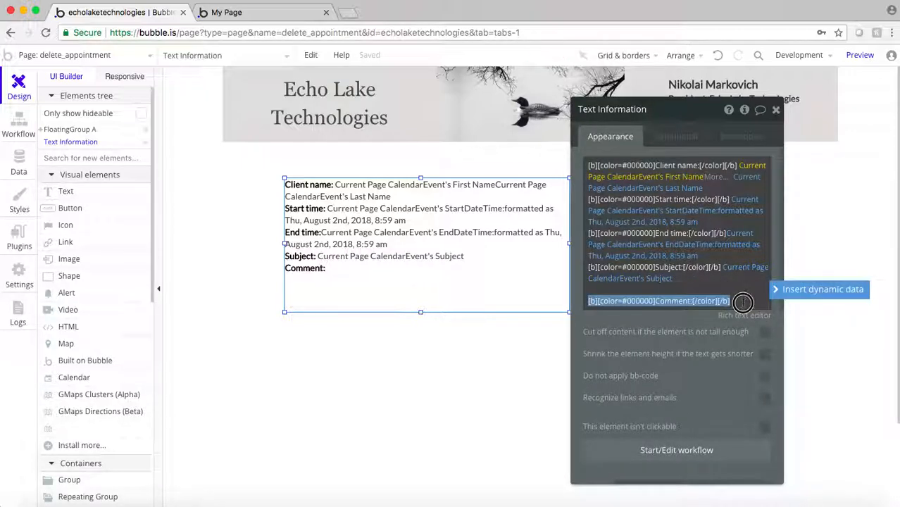
pyautogui.click(742, 302)
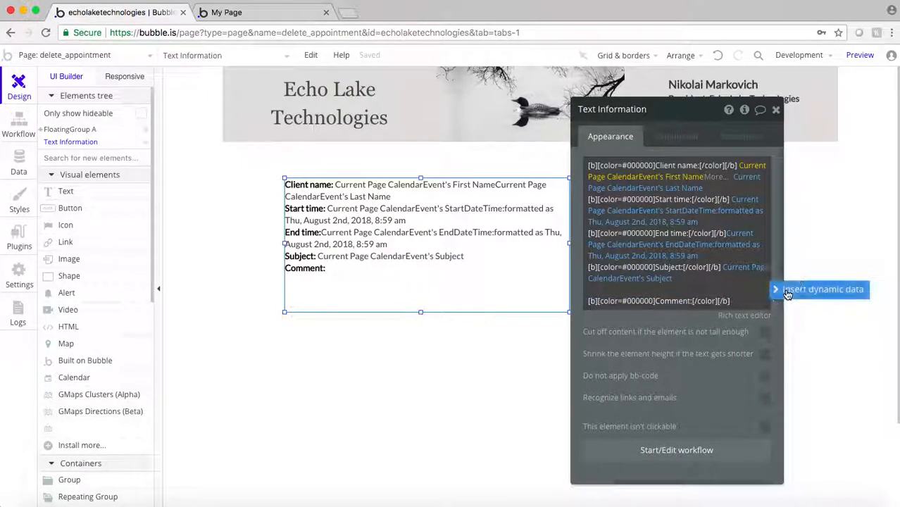
pyautogui.click(818, 289)
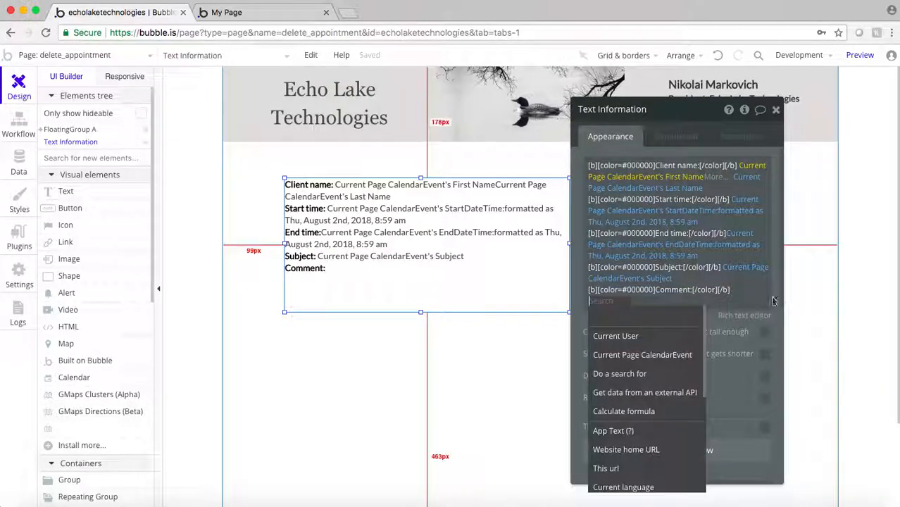
pyautogui.click(642, 354)
pyautogui.click(696, 318)
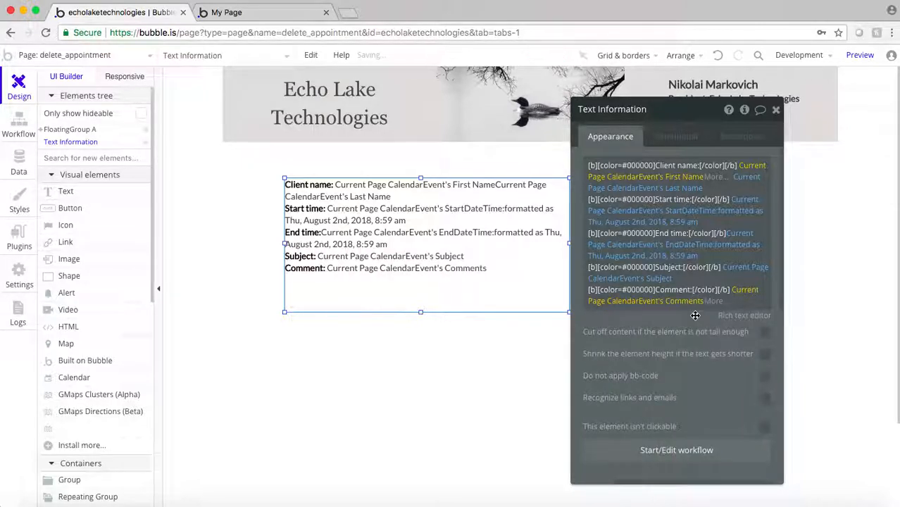
# - In the rich text editor, try to add a space after "End time:" and color the comment and subject values blue
pyautogui.click(732, 316)
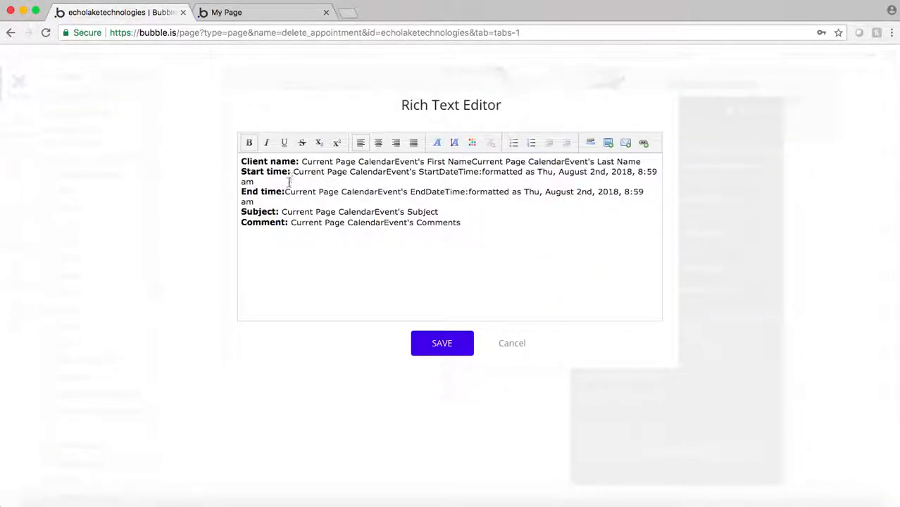
pyautogui.click(285, 192)
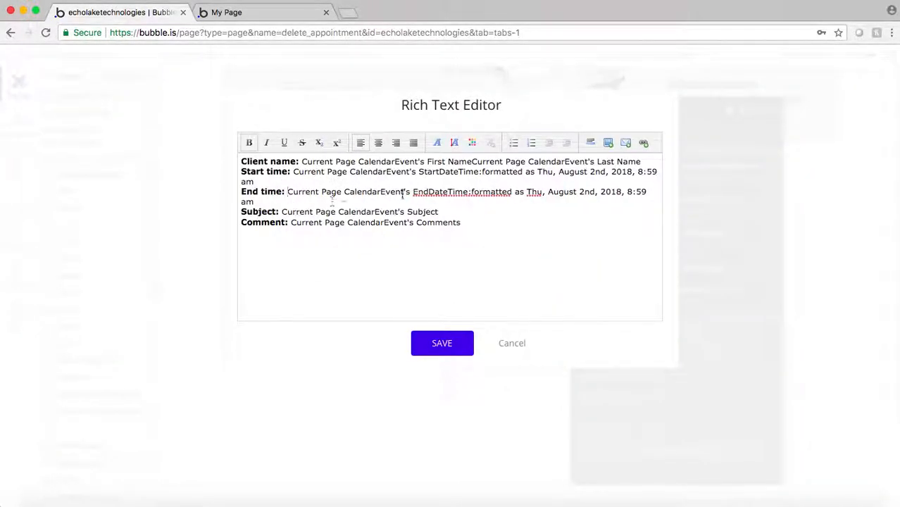
pyautogui.moveTo(460, 222); pyautogui.dragTo(291, 224)
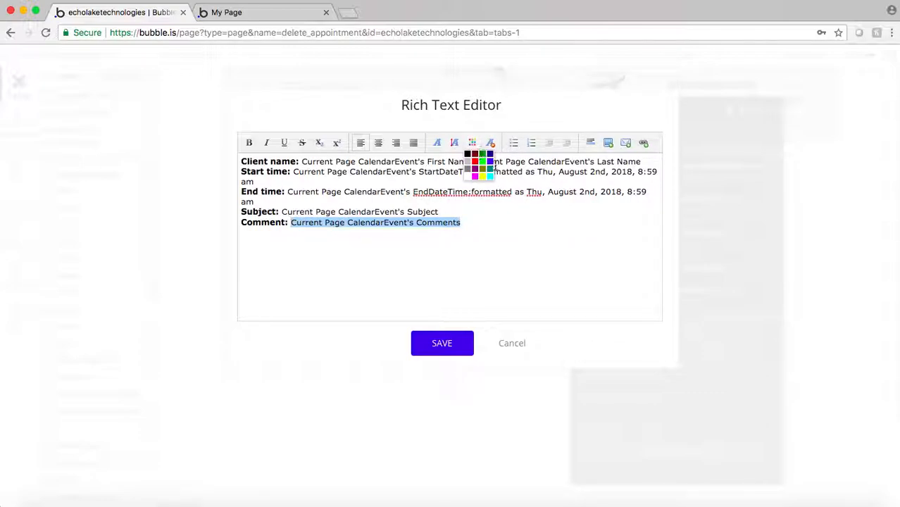
pyautogui.moveTo(439, 211); pyautogui.dragTo(287, 211)
pyautogui.click(472, 148)
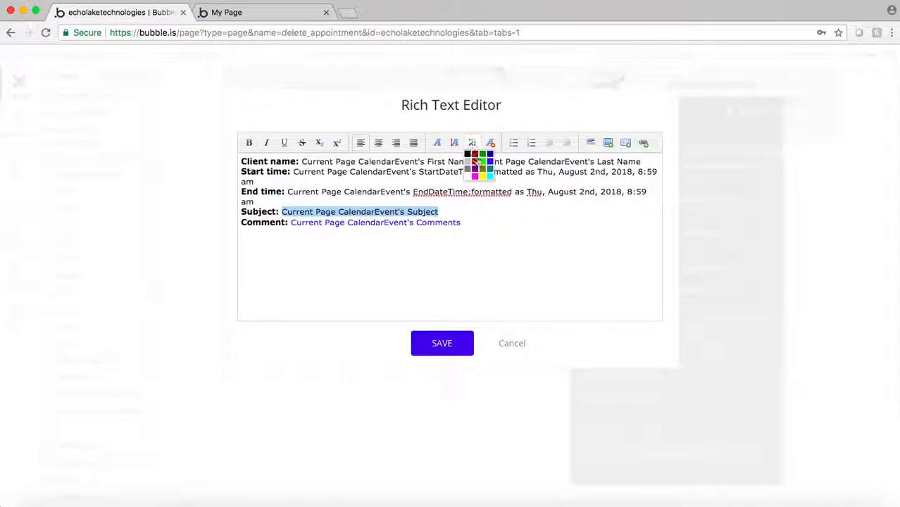
pyautogui.click(488, 160)
# - Try to color the end time and start time dynamic values blue
pyautogui.moveTo(294, 199)
pyautogui.mouseDown()
pyautogui.moveTo(293, 190)
pyautogui.moveTo(287, 197)
pyautogui.mouseUp()
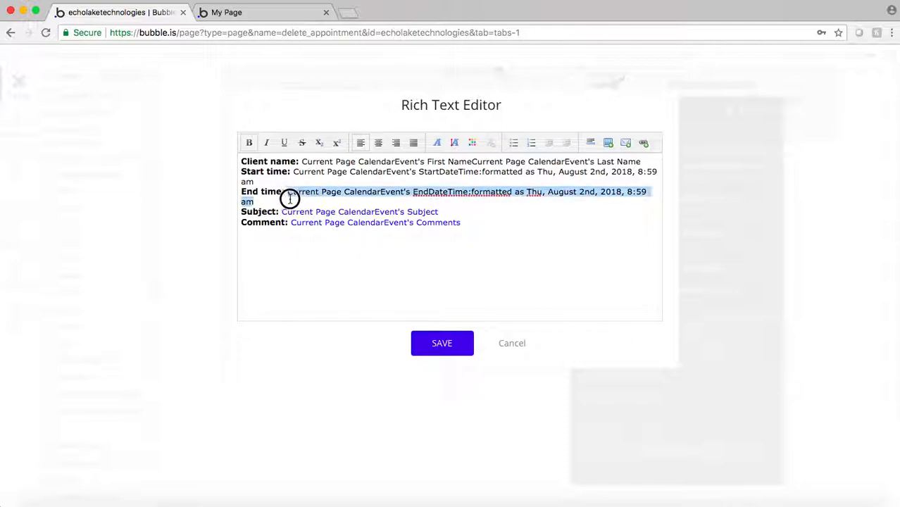
pyautogui.click(471, 142)
pyautogui.click(487, 157)
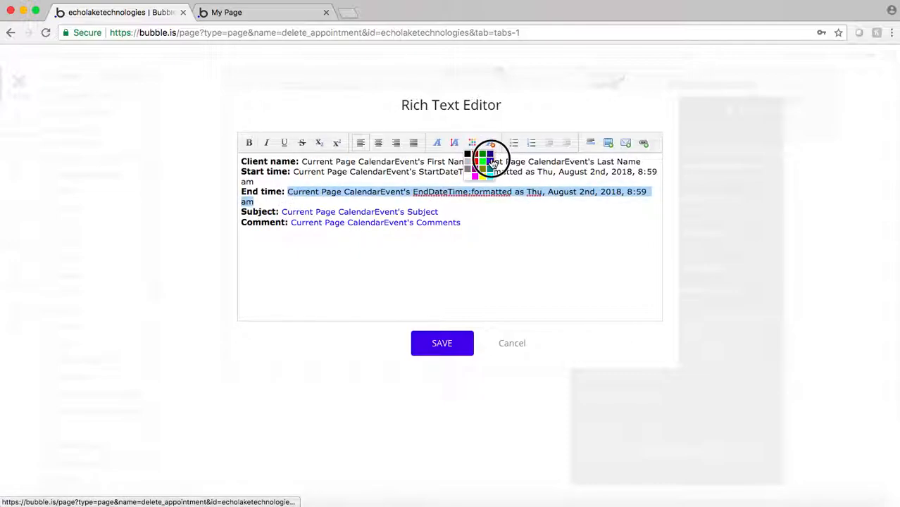
pyautogui.click(294, 173)
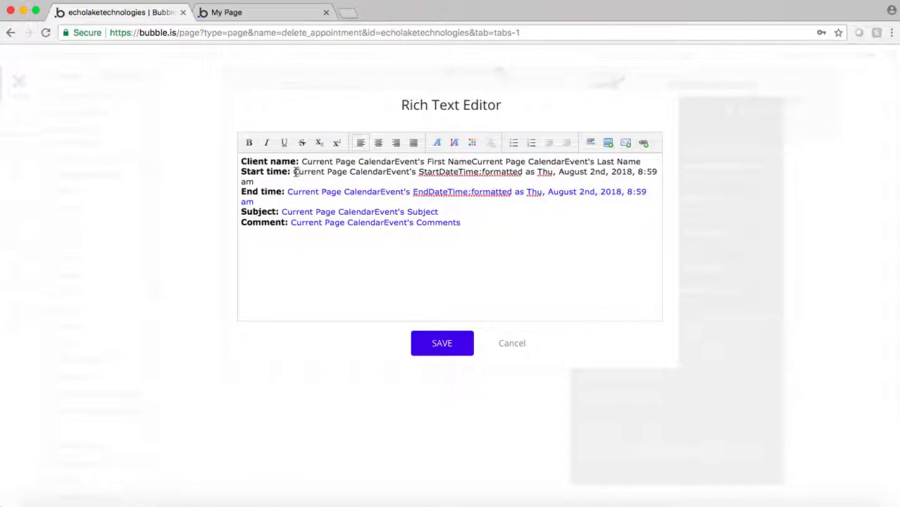
pyautogui.moveTo(293, 174); pyautogui.dragTo(312, 178)
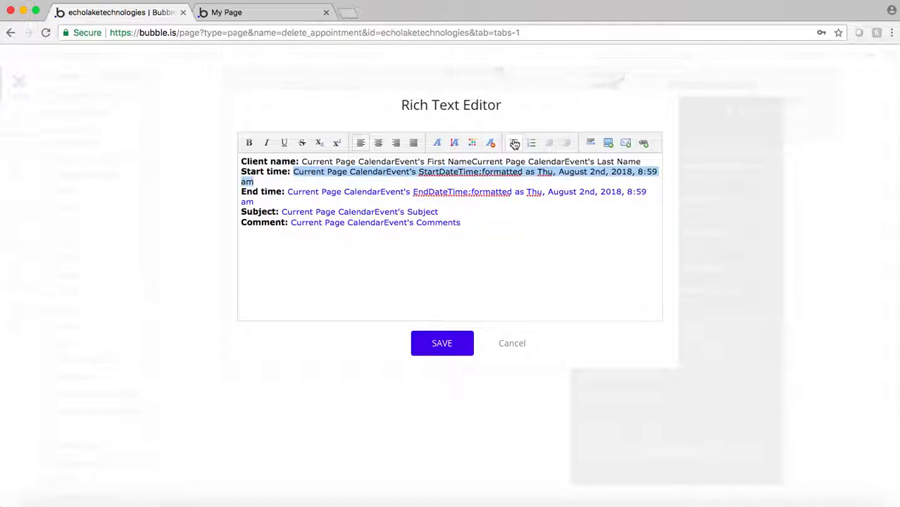
pyautogui.click(473, 146)
pyautogui.click(487, 156)
# - Try to color the client name values blue, separate First Name and Last Name with a space, and save the rich text
pyautogui.moveTo(303, 161); pyautogui.dragTo(642, 162)
pyautogui.click(487, 144)
pyautogui.click(483, 157)
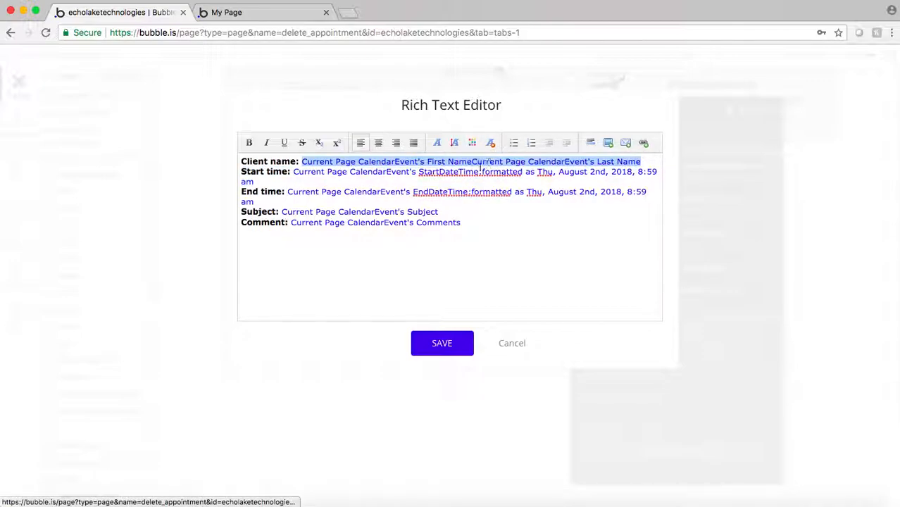
pyautogui.click(434, 163)
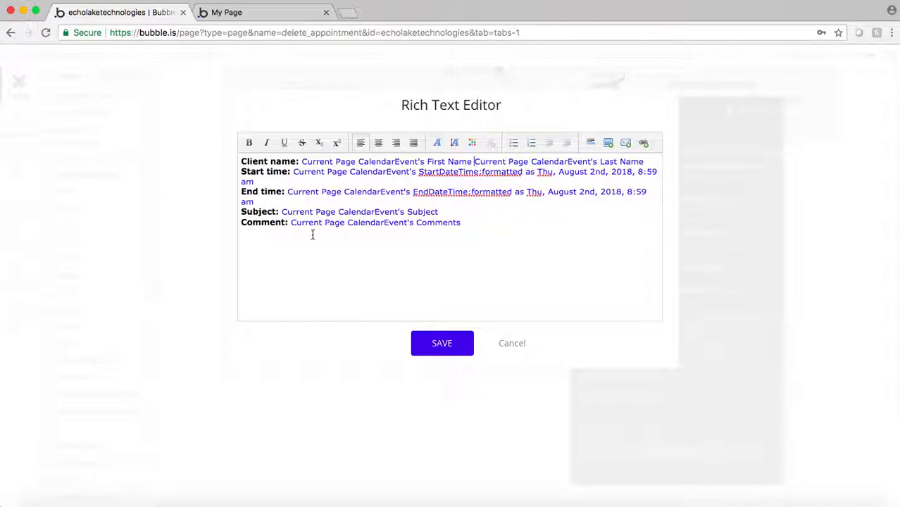
pyautogui.click(441, 345)
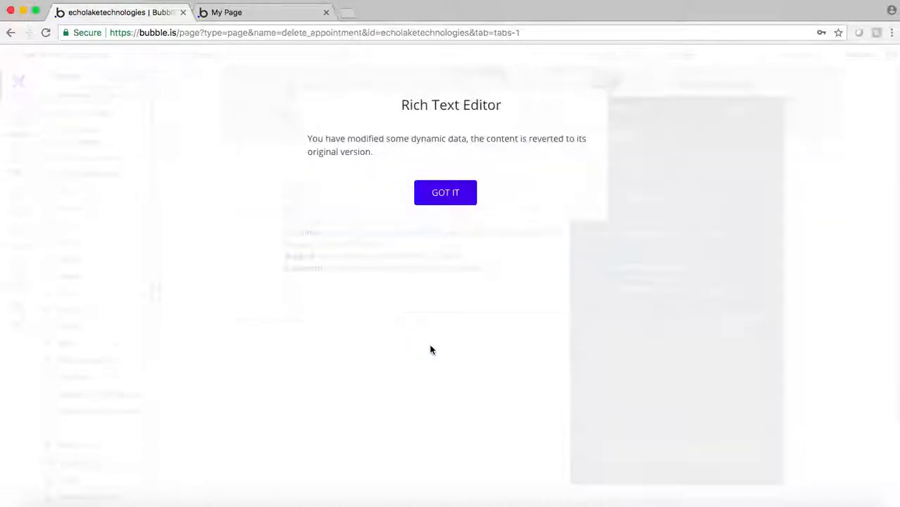
pyautogui.click(451, 201)
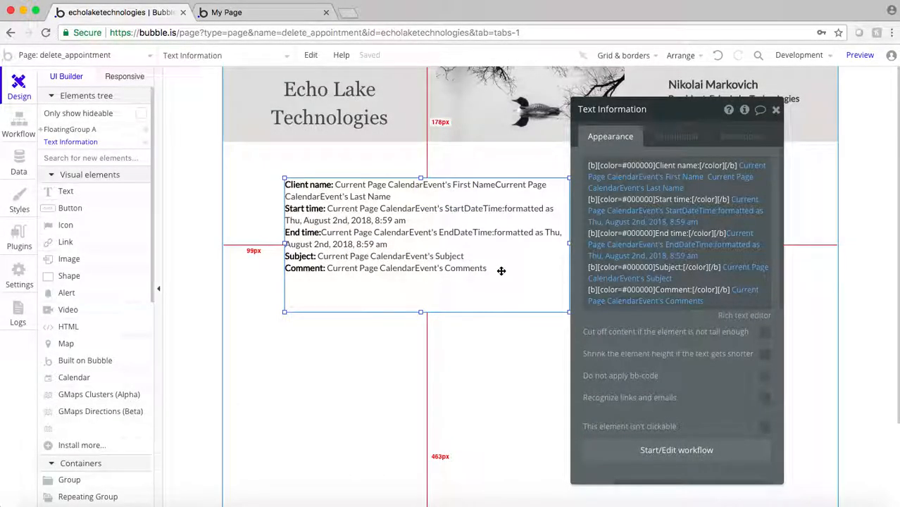
# - In the rich text editor, add a space between the First Name and Last Name values and save the text
pyautogui.click(739, 315)
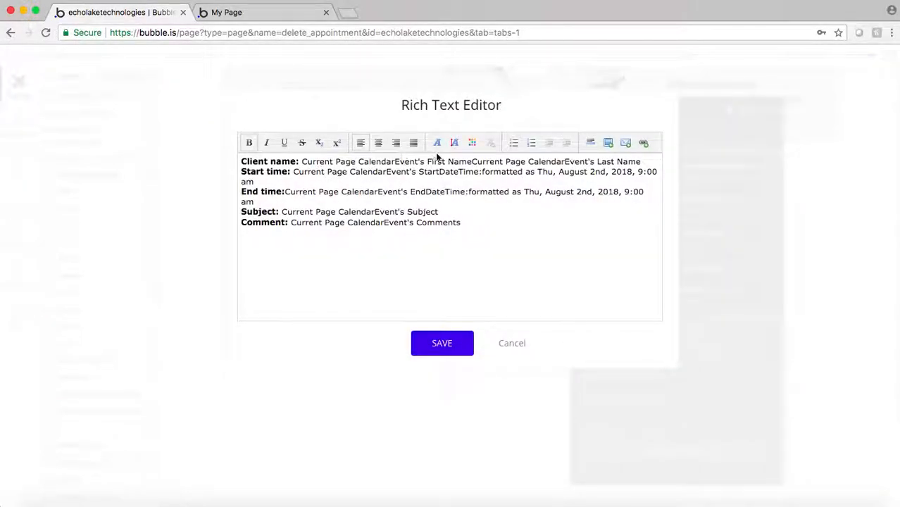
pyautogui.click(472, 162)
pyautogui.click(443, 345)
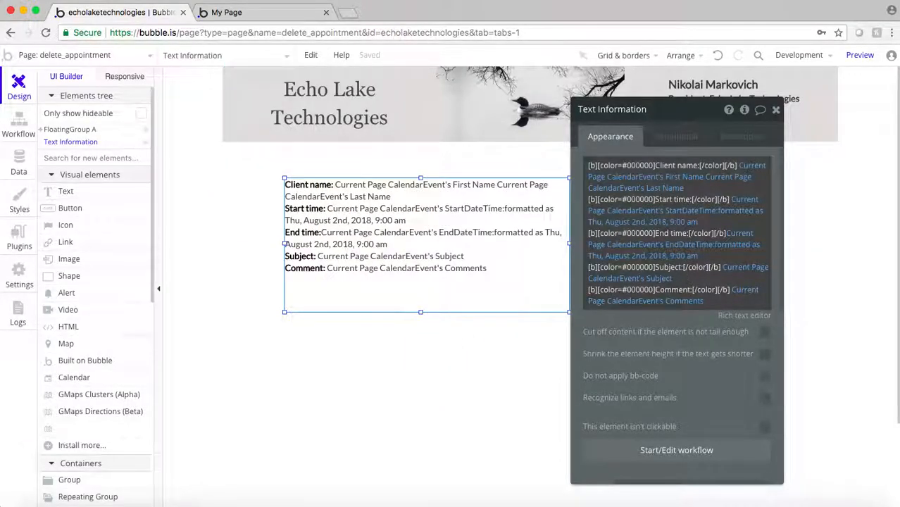
# - Color the client's First Name and Last Name dynamic values blue in the rich text editor and save
pyautogui.click(735, 315)
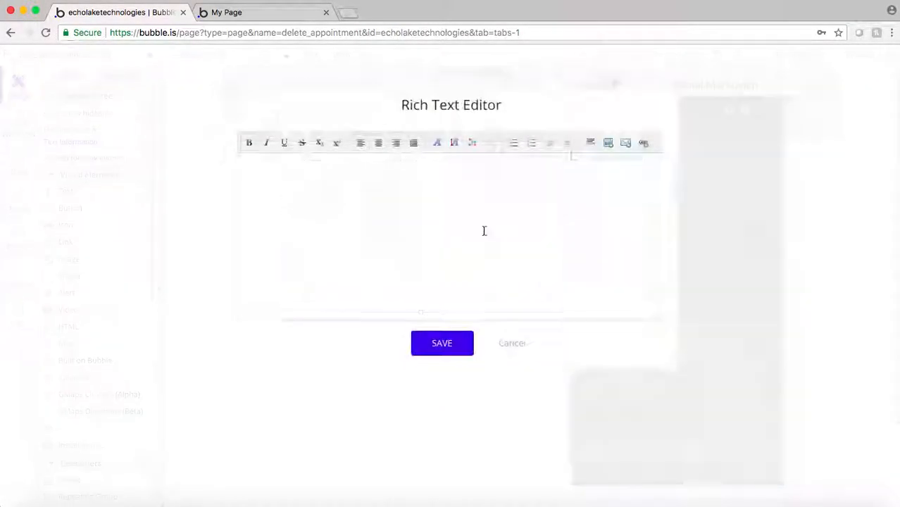
pyautogui.moveTo(325, 161); pyautogui.dragTo(648, 161)
pyautogui.click(302, 161)
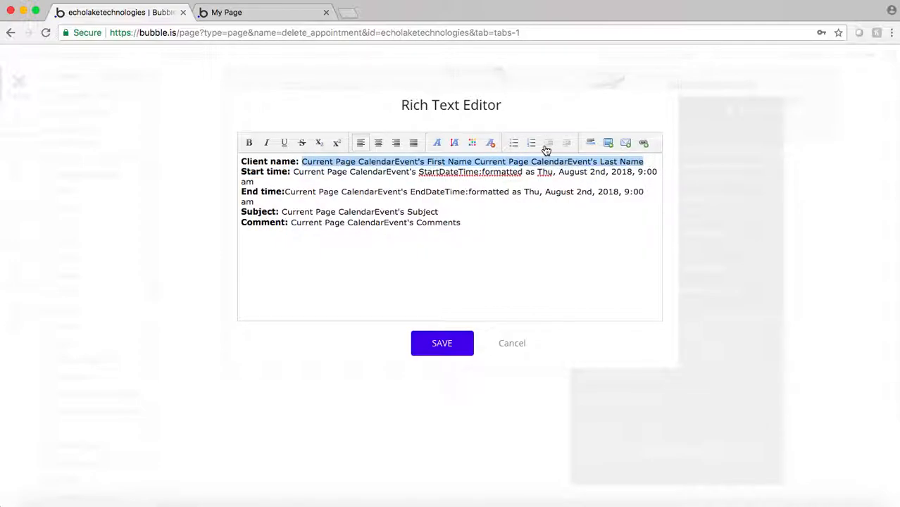
pyautogui.click(476, 144)
pyautogui.click(487, 157)
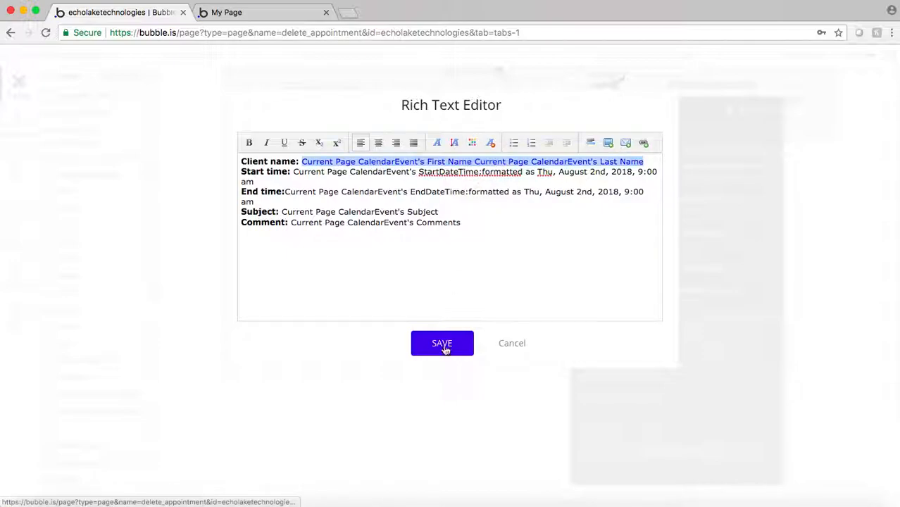
pyautogui.click(442, 345)
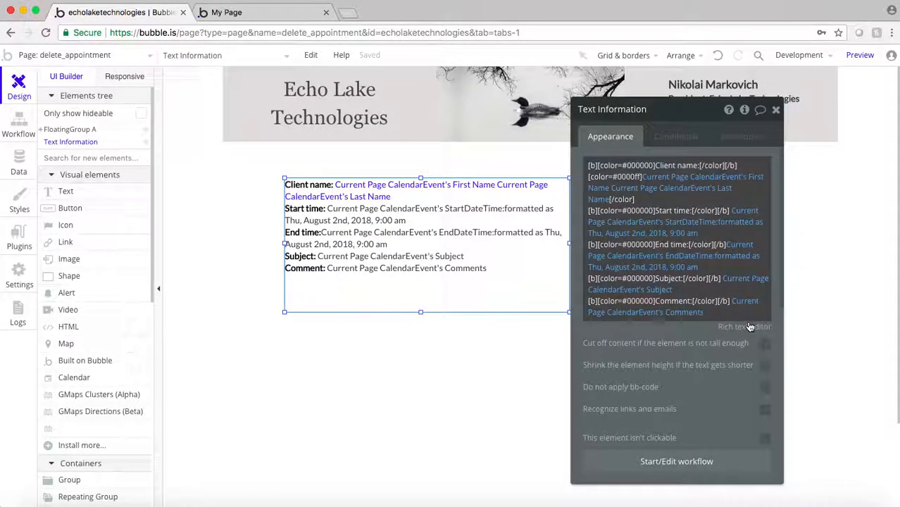
# - Try to color the StartDateTime dynamic value after "Start time:" in the rich text editor and save
pyautogui.click(745, 327)
pyautogui.click(293, 171)
pyautogui.moveTo(293, 171); pyautogui.dragTo(293, 183)
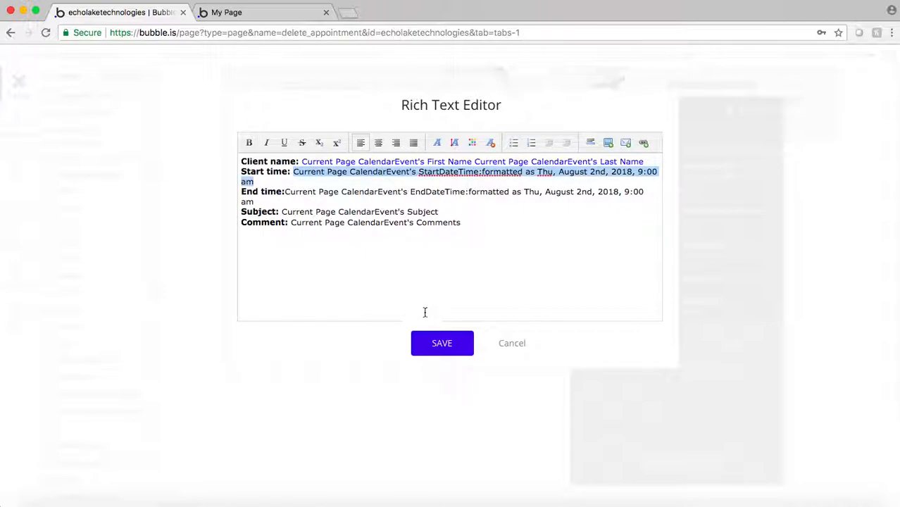
pyautogui.click(472, 143)
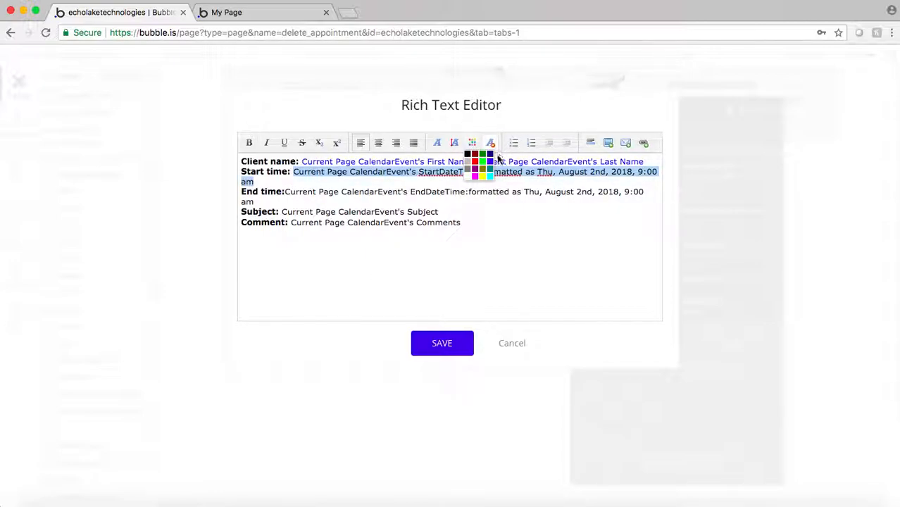
pyautogui.click(494, 169)
pyautogui.click(443, 342)
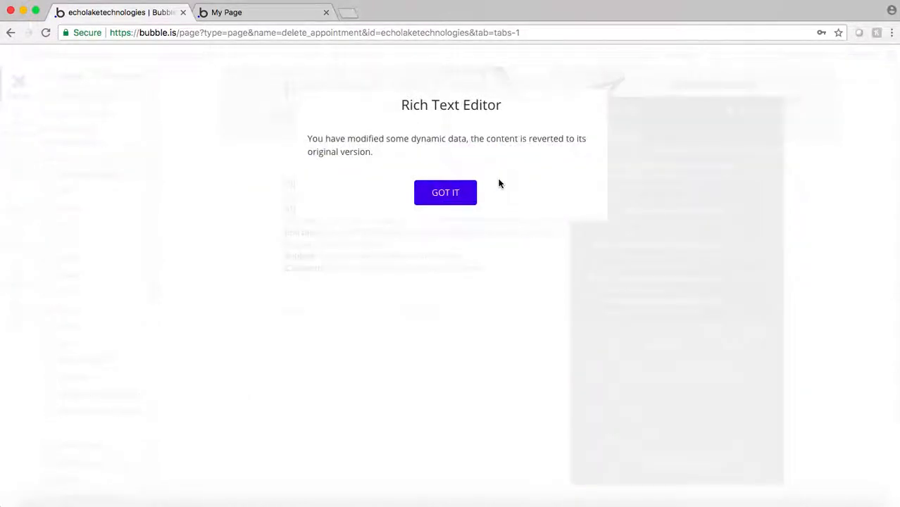
pyautogui.click(442, 193)
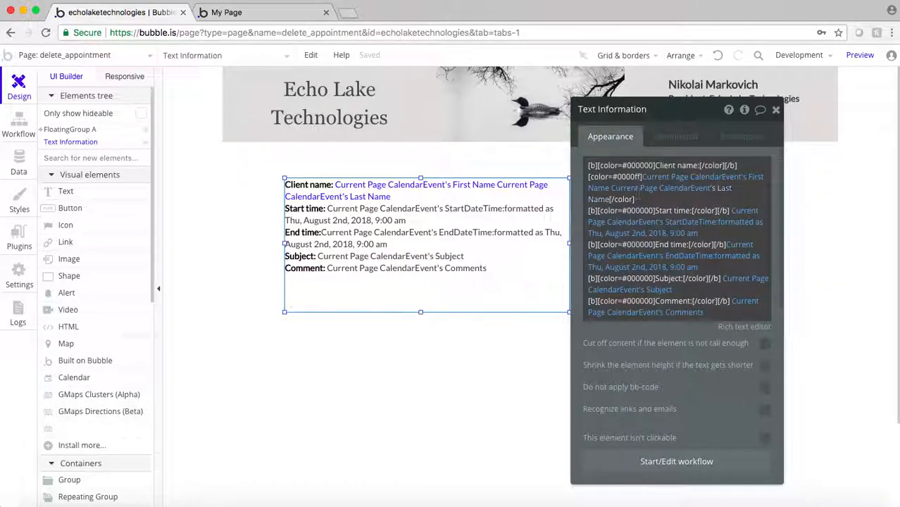
# - Color the full StartDateTime value after "Start time:" blue in the rich text editor and save
pyautogui.click(732, 327)
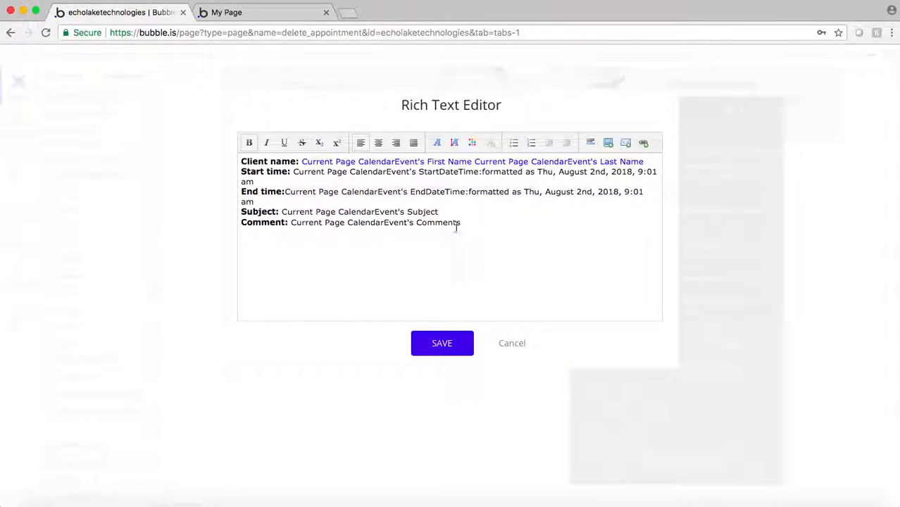
pyautogui.click(285, 180)
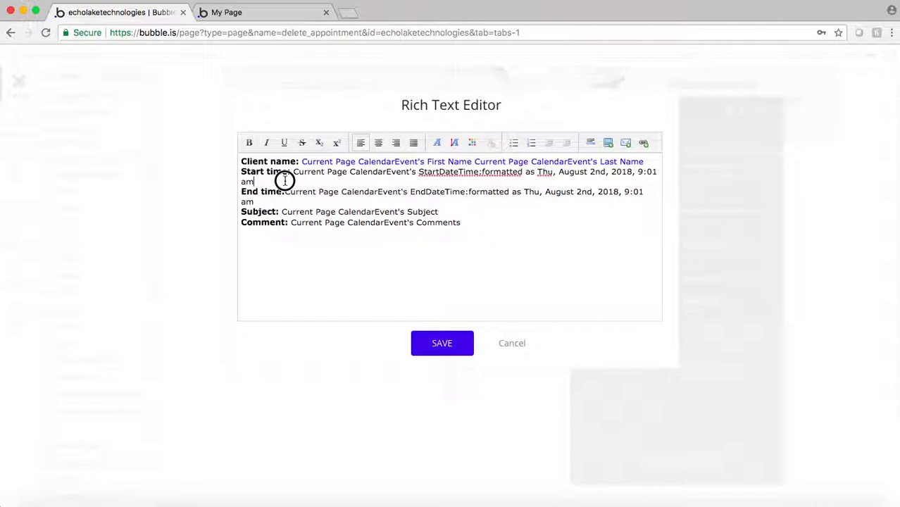
pyautogui.moveTo(285, 180)
pyautogui.mouseDown()
pyautogui.moveTo(301, 176)
pyautogui.moveTo(294, 173)
pyautogui.mouseUp()
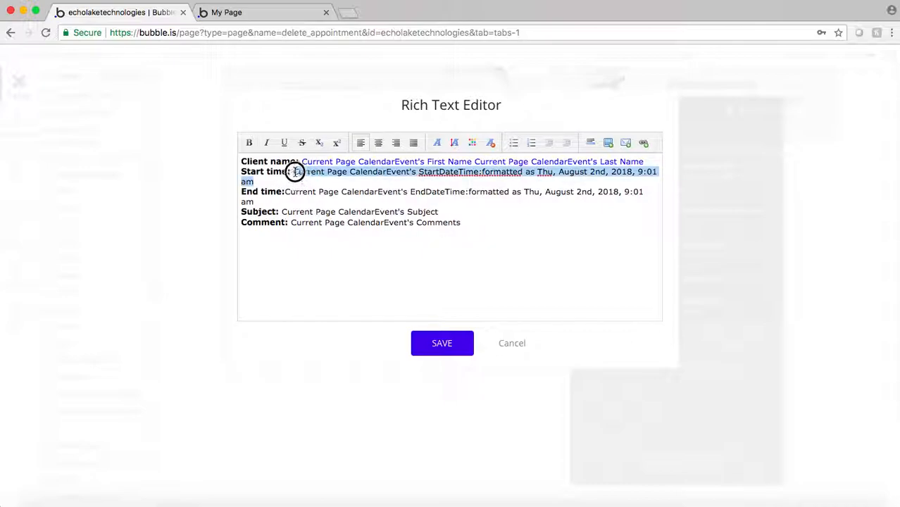
pyautogui.click(471, 142)
pyautogui.click(485, 157)
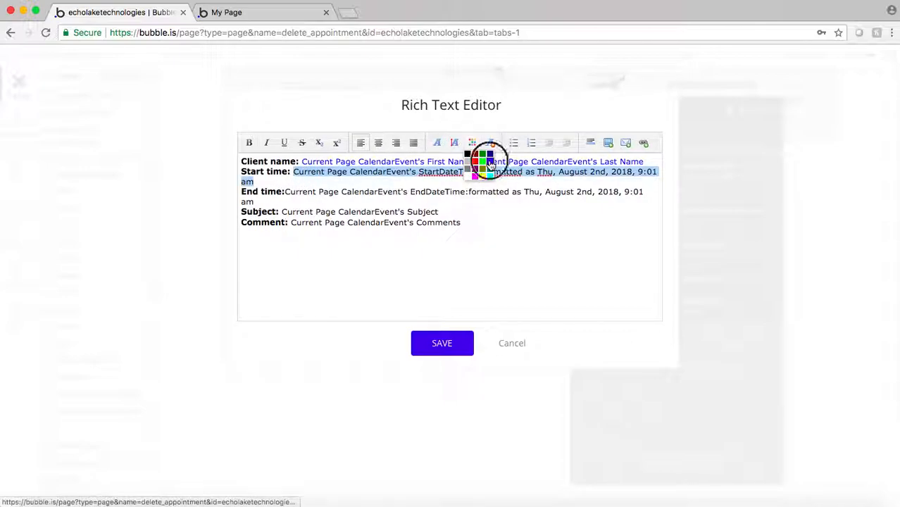
pyautogui.click(456, 343)
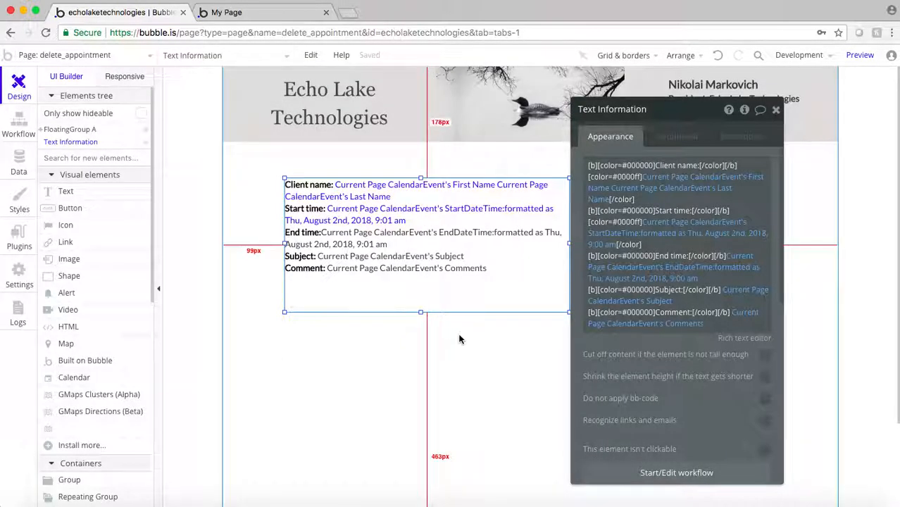
# - Add a space after "End time:", color the EndDateTime value blue in the rich text editor and save
pyautogui.click(744, 338)
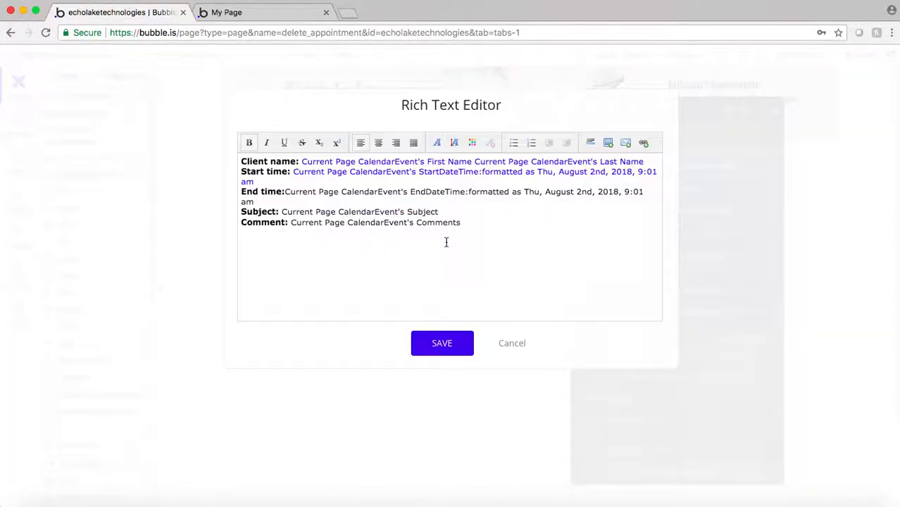
pyautogui.click(285, 192)
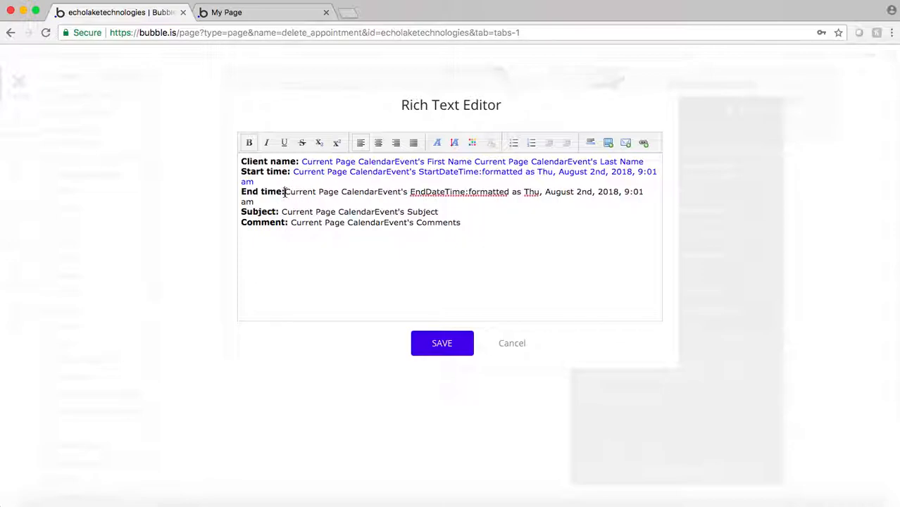
pyautogui.moveTo(276, 203); pyautogui.dragTo(288, 192)
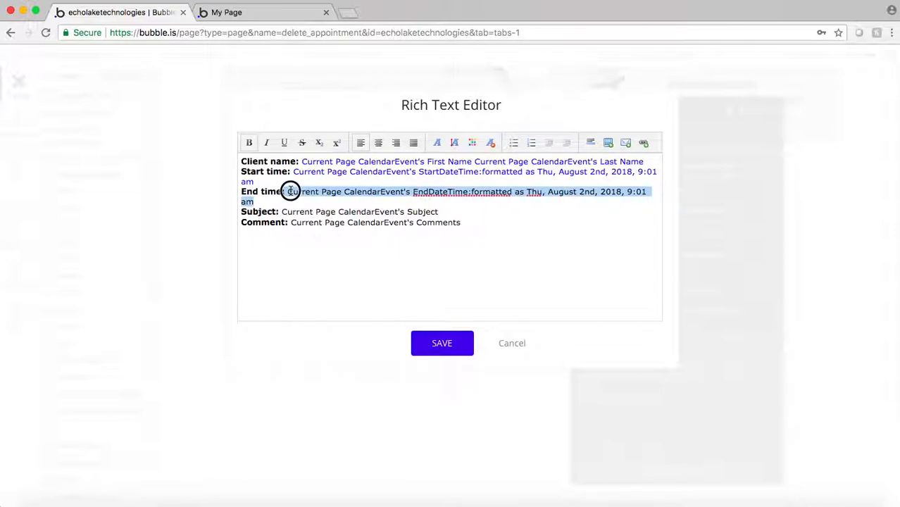
pyautogui.click(471, 146)
pyautogui.click(491, 161)
pyautogui.click(452, 344)
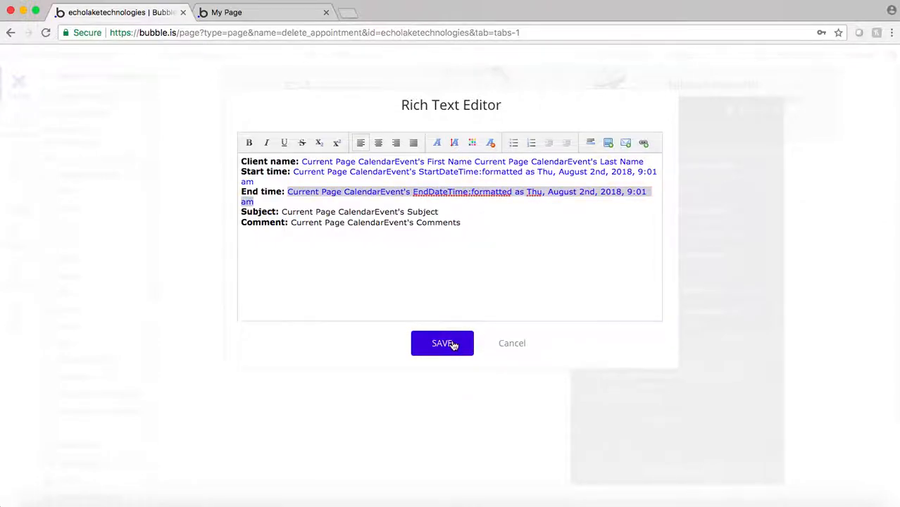
# - Color the Subject dynamic value after "Subject:" blue in the rich text editor and save
pyautogui.click(745, 351)
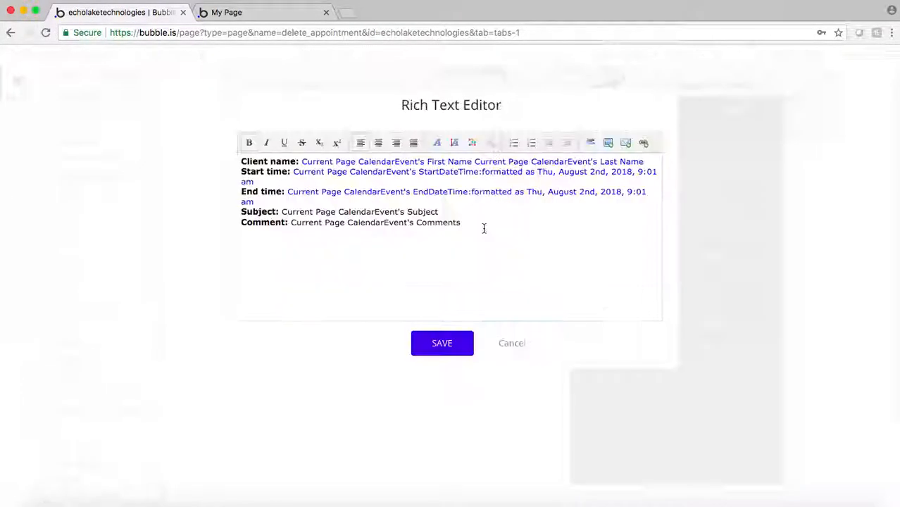
pyautogui.moveTo(439, 211); pyautogui.dragTo(283, 213)
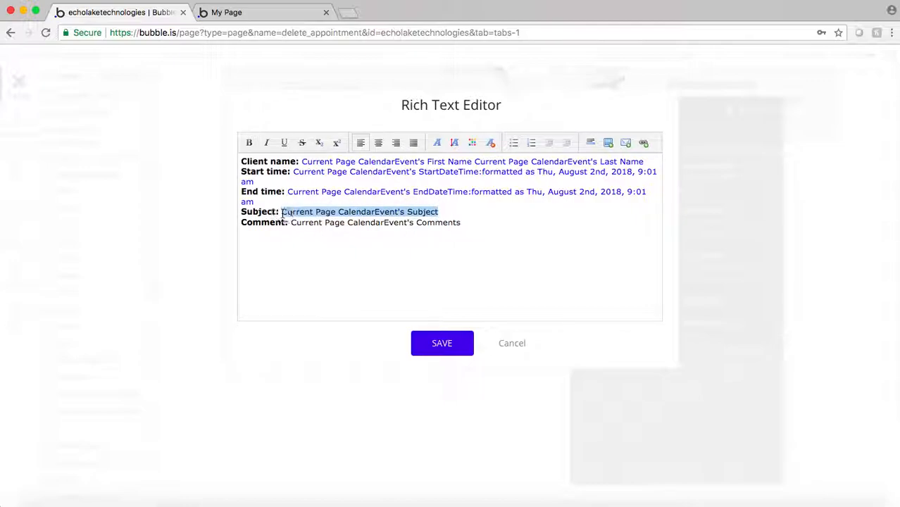
pyautogui.click(473, 143)
pyautogui.click(491, 161)
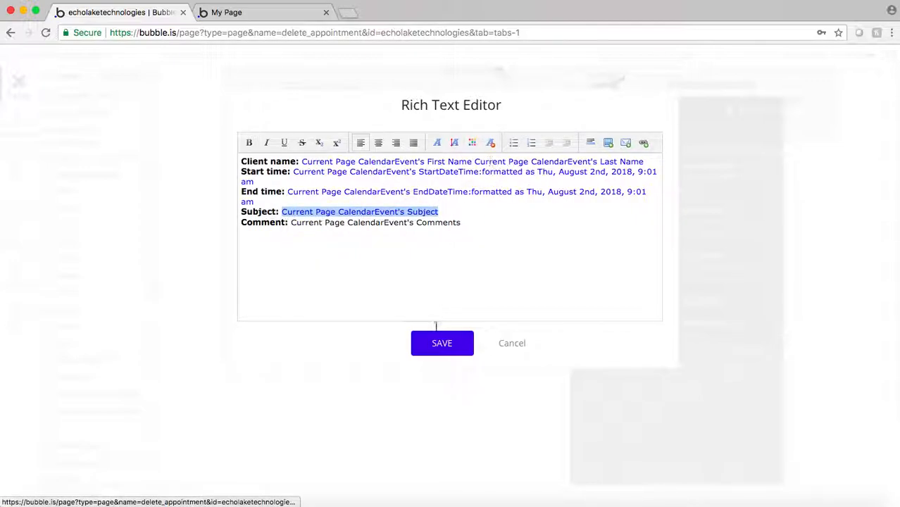
pyautogui.click(438, 343)
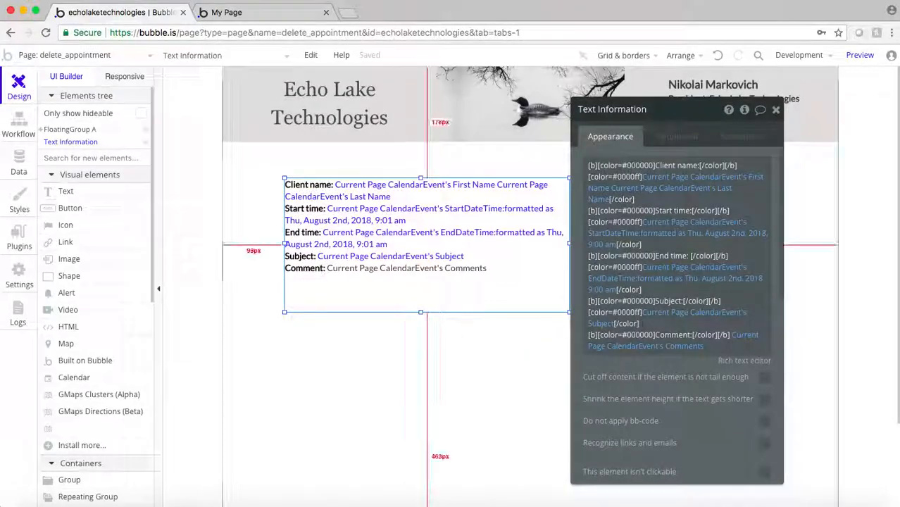
# - Color the Comments dynamic value after "Comment:" blue in the rich text editor and save
pyautogui.click(729, 361)
pyautogui.moveTo(463, 222); pyautogui.dragTo(295, 221)
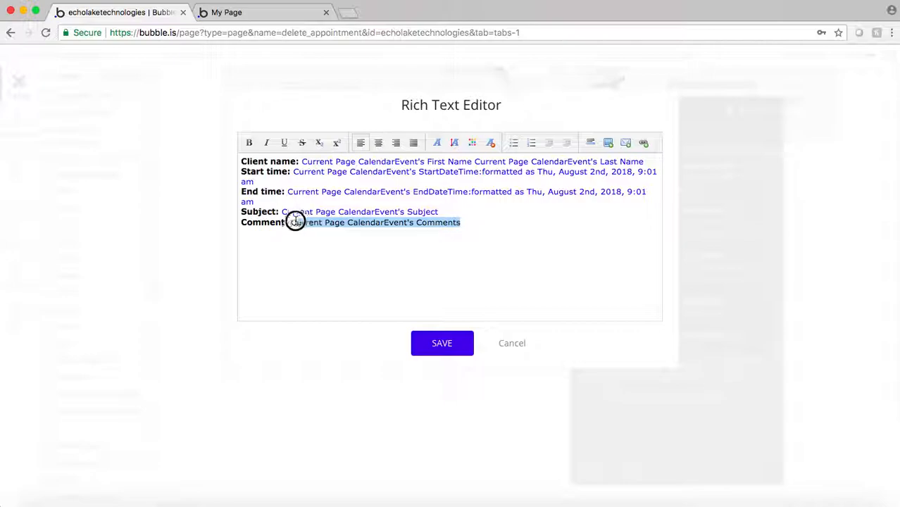
pyautogui.click(472, 144)
pyautogui.click(489, 158)
pyautogui.click(448, 348)
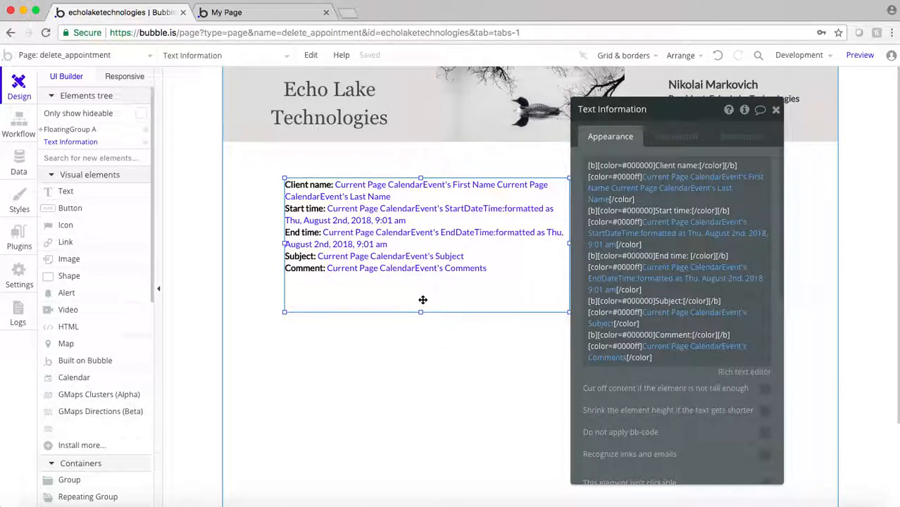
# - Switch to the browser preview, refresh the delete_appointment page, and check its appointment details and the cancellation link in the confirmation email
pyautogui.hotkey('ctrl', 'Up')
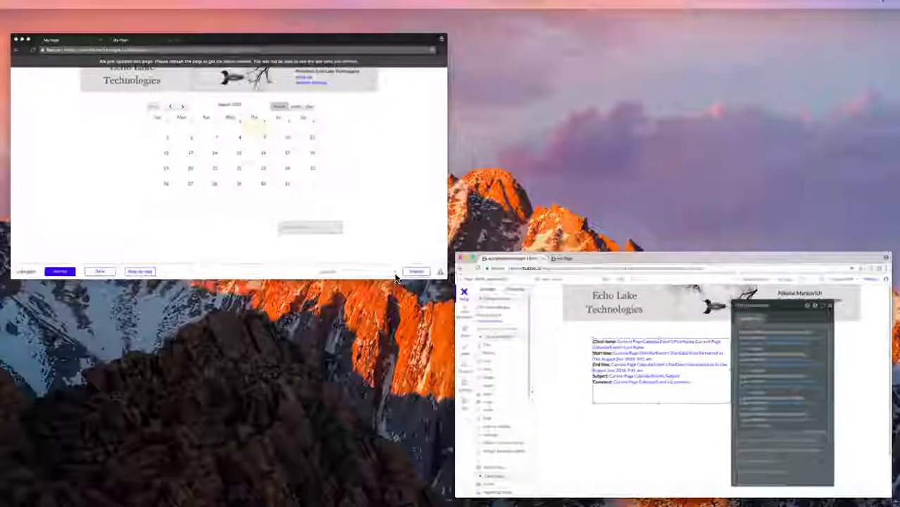
pyautogui.click(337, 209)
pyautogui.click(263, 12)
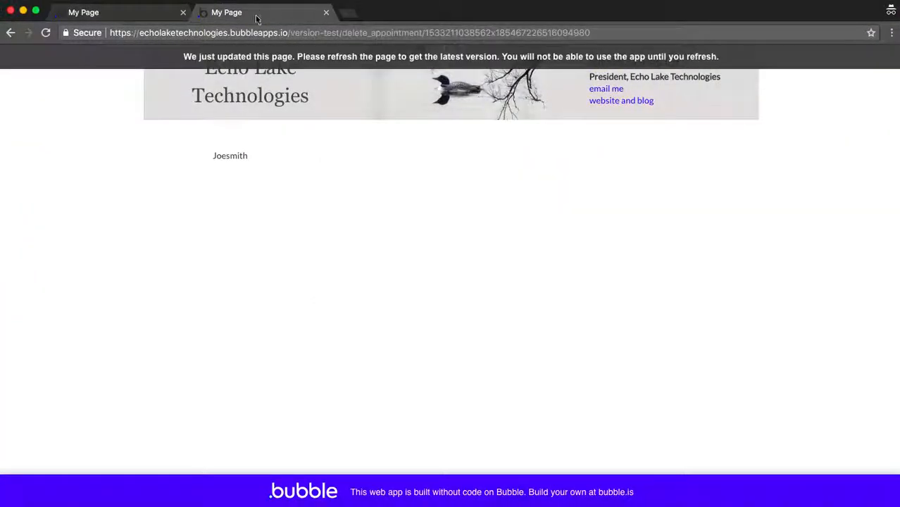
pyautogui.click(246, 60)
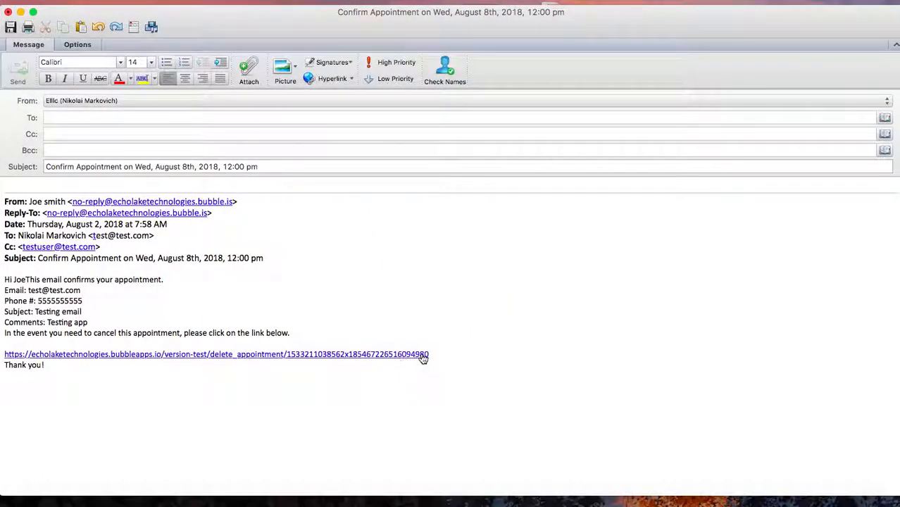
pyautogui.click(304, 354)
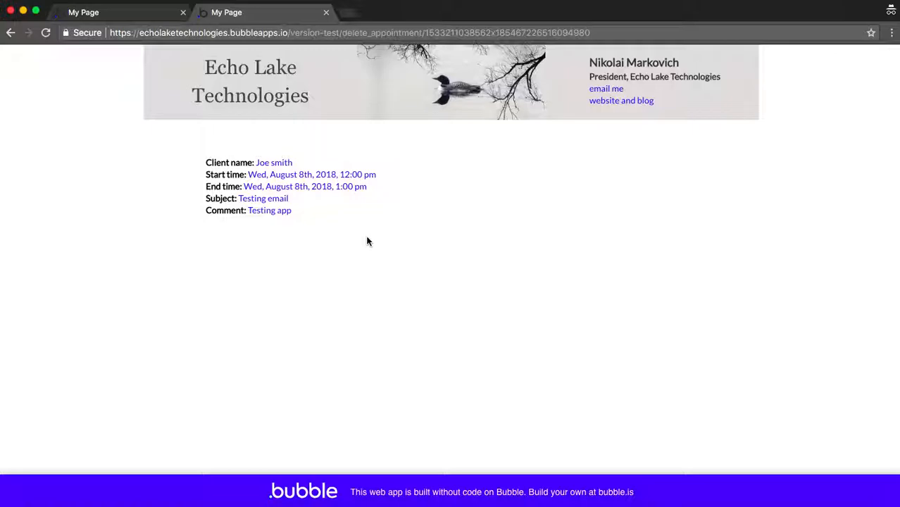
# - Return to the Bubble editor and reduce the height of the appointment details text element from its lower edge
pyautogui.hotkey('ctrl', 'Up')
pyautogui.click(217, 235)
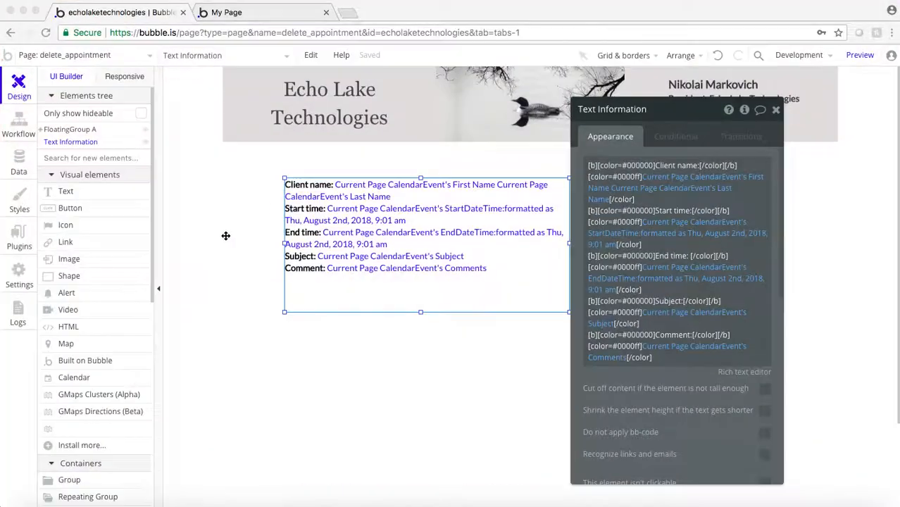
pyautogui.moveTo(420, 310); pyautogui.dragTo(421, 296)
pyautogui.click(333, 355)
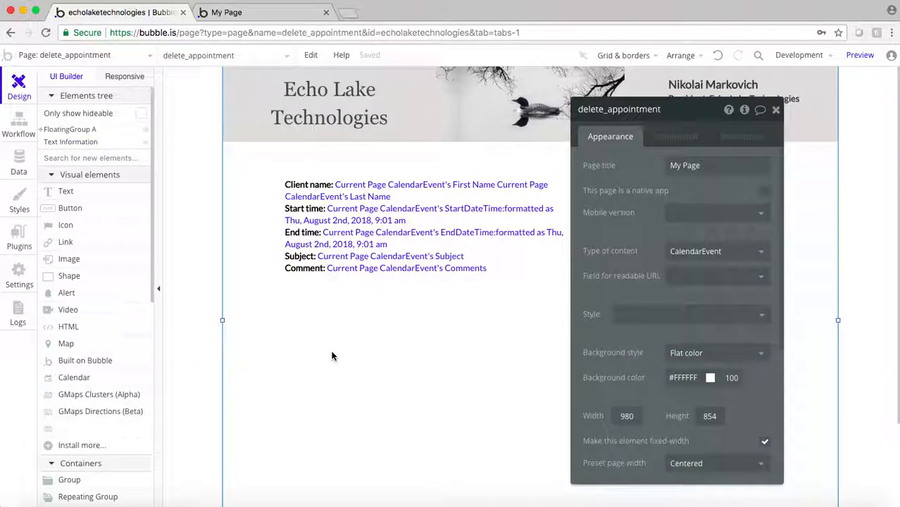
# - Add a button about 184 by 58 px below the appointment details and label it "Cancel Appointment"
pyautogui.click(67, 207)
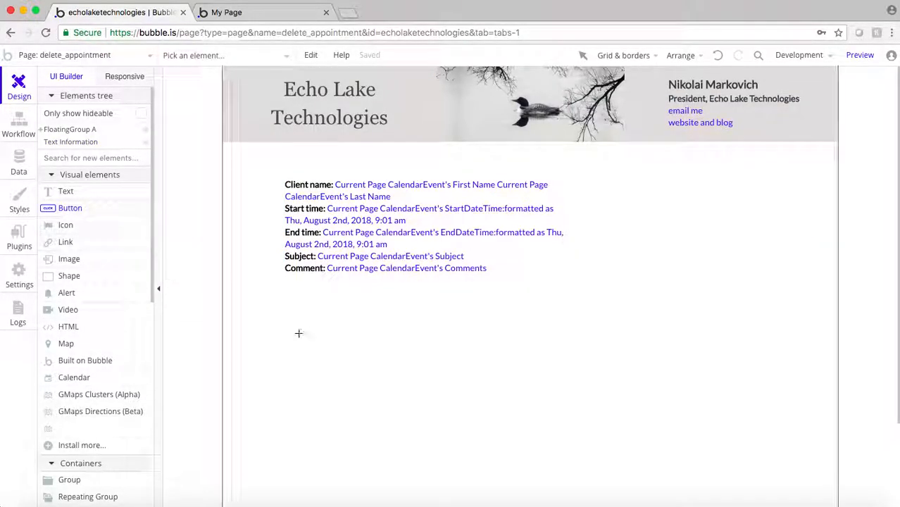
pyautogui.moveTo(285, 301); pyautogui.dragTo(401, 337)
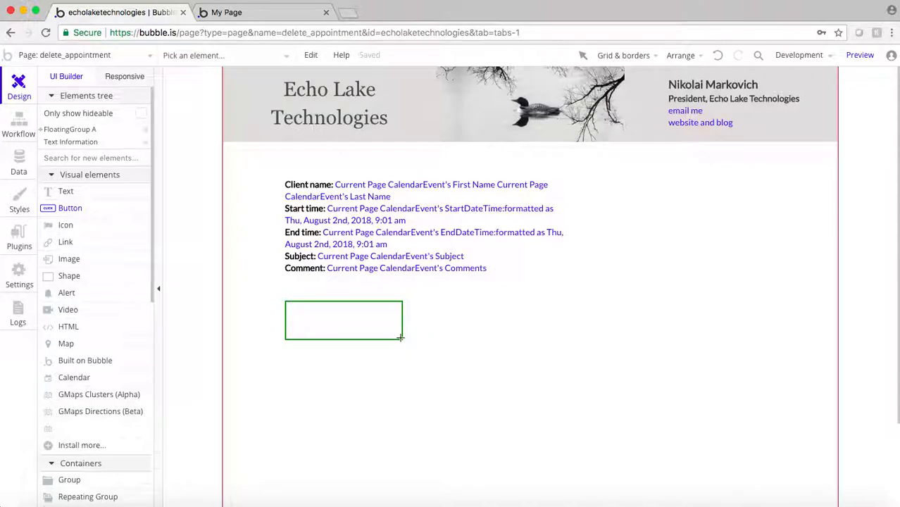
pyautogui.write('Cancel Appointment')
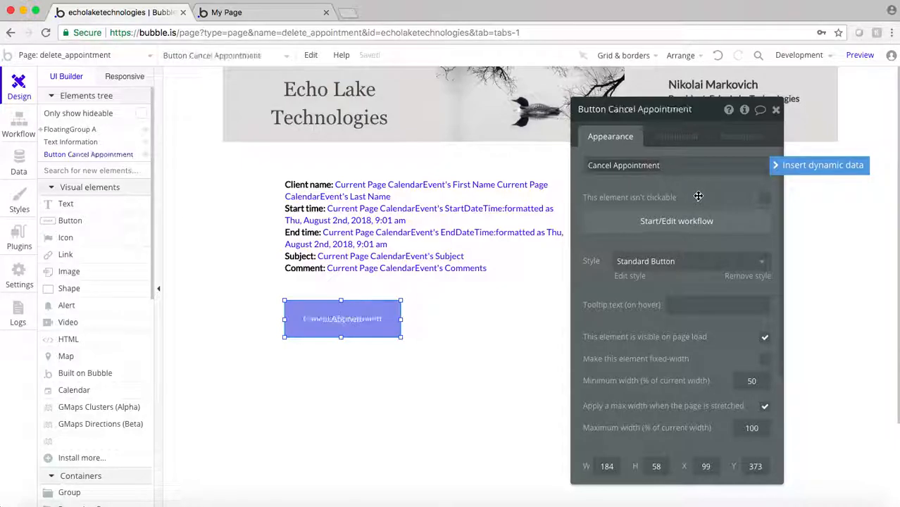
pyautogui.click(351, 333)
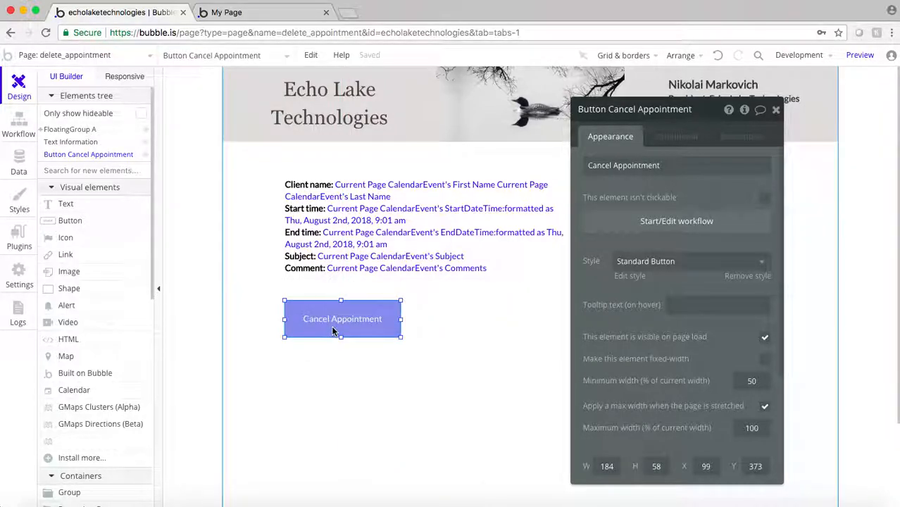
# - Duplicate the Cancel Appointment button and place the copy beside it in the same row, at about X 350, Y 373
pyautogui.press('super+c')
pyautogui.press('super+v')
pyautogui.moveTo(332, 328); pyautogui.dragTo(482, 319)
# - Relabel the duplicated button "Reserve New Appointment"
pyautogui.tripleClick(599, 165)
pyautogui.doubleClick(600, 165)
pyautogui.write('M')
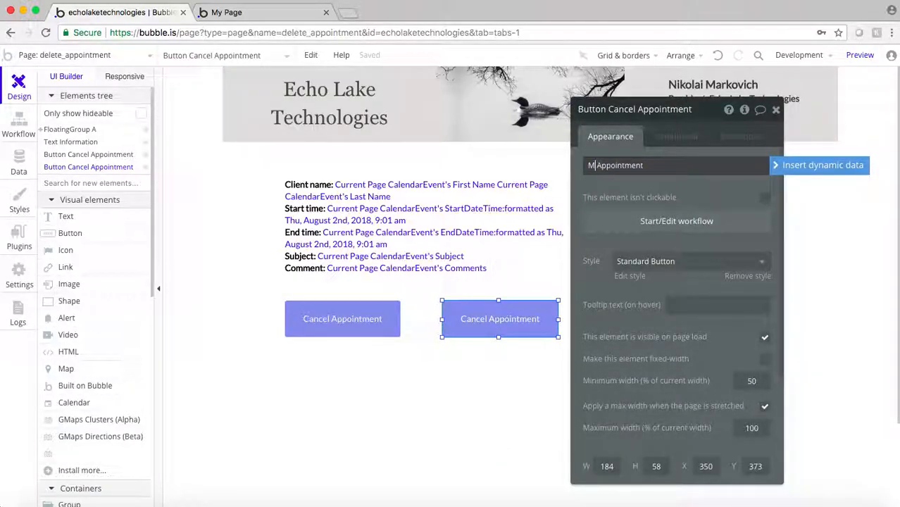
pyautogui.tripleClick(599, 164)
pyautogui.write('Re')
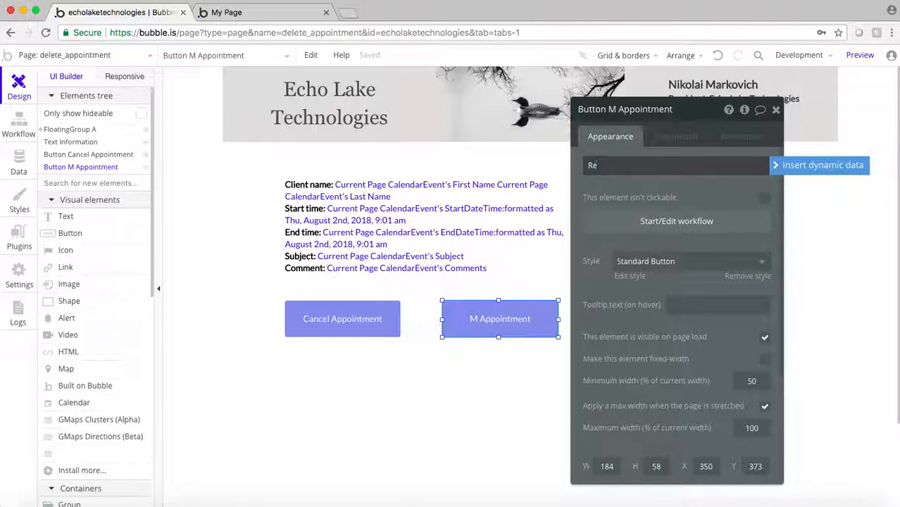
pyautogui.write('serve New Appointment')
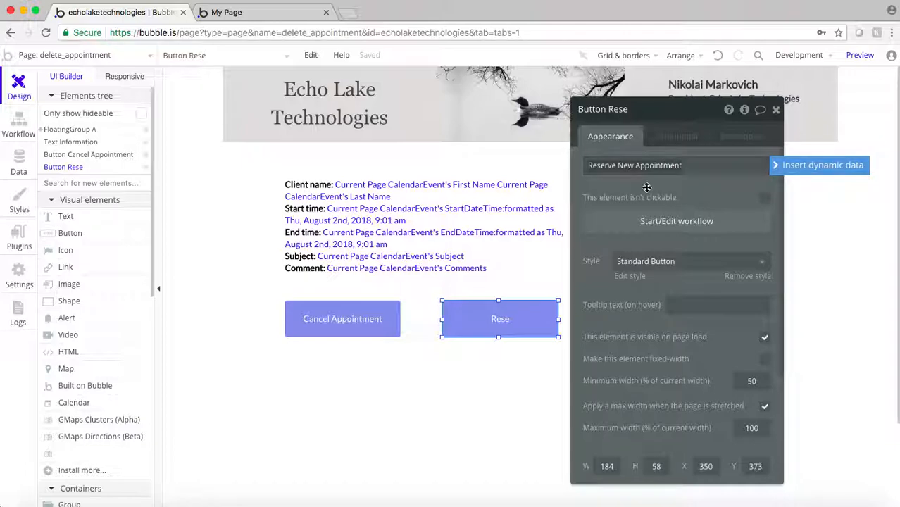
pyautogui.click(707, 201)
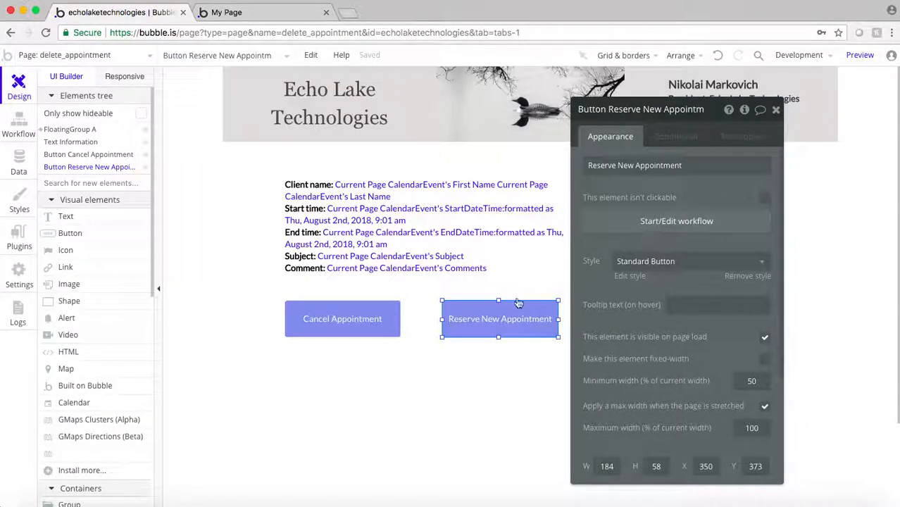
# - Create a workflow for the Reserve New Appointment button that goes to the calendar page and sends Current User as data
pyautogui.click(641, 223)
pyautogui.click(141, 218)
pyautogui.moveTo(133, 361)
pyautogui.moveTo(125, 259)
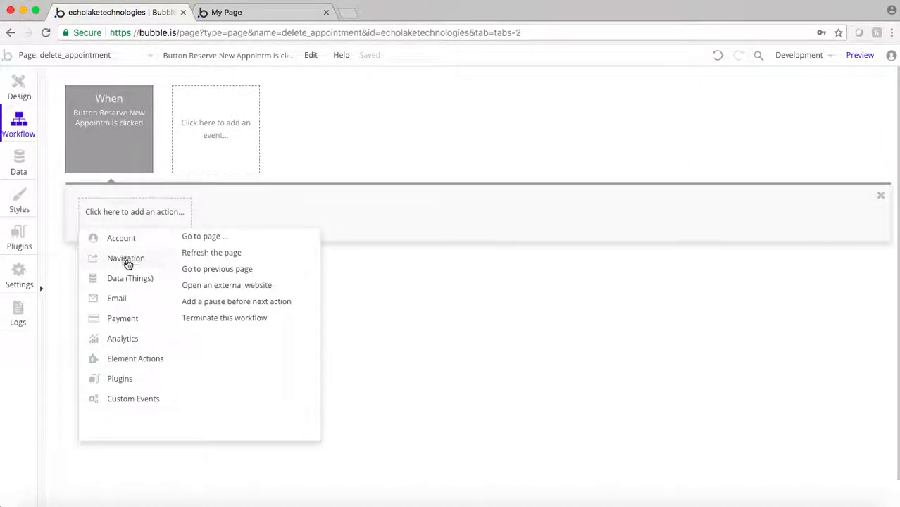
pyautogui.click(201, 237)
pyautogui.click(714, 139)
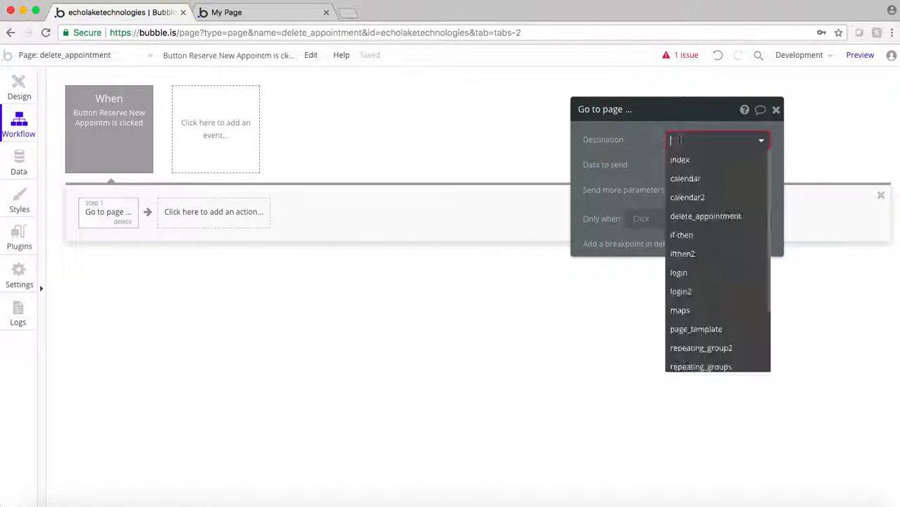
pyautogui.click(687, 179)
pyautogui.click(670, 166)
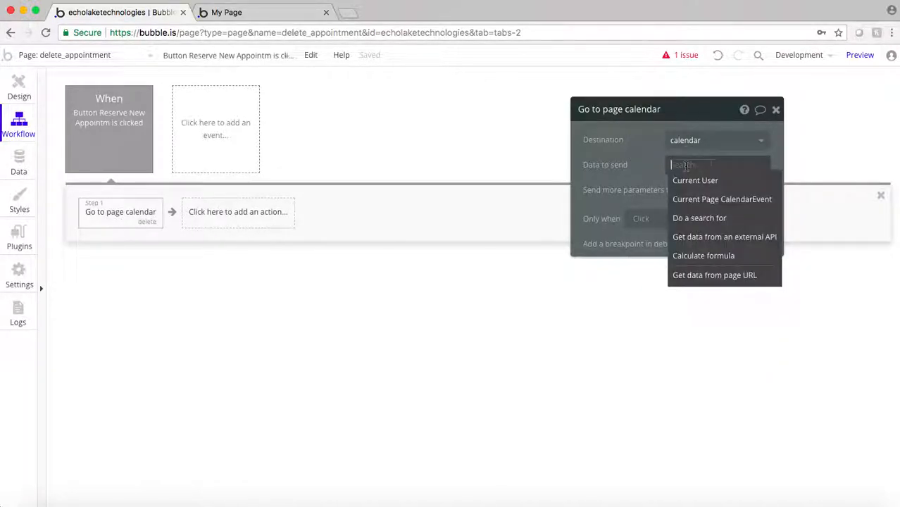
pyautogui.click(687, 182)
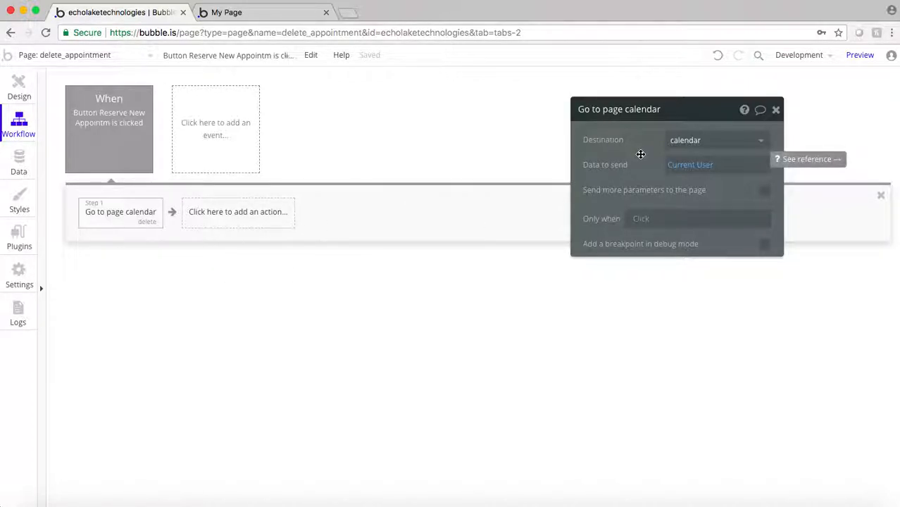
# - Create a workflow for the Cancel Appointment button with a Delete thing action that deletes Current Page CalendarEvent
pyautogui.click(19, 88)
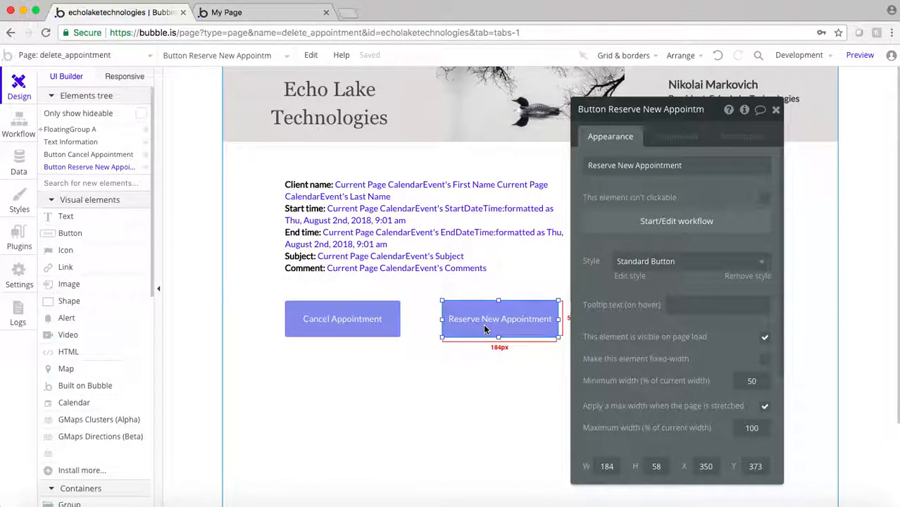
pyautogui.click(324, 325)
pyautogui.click(649, 223)
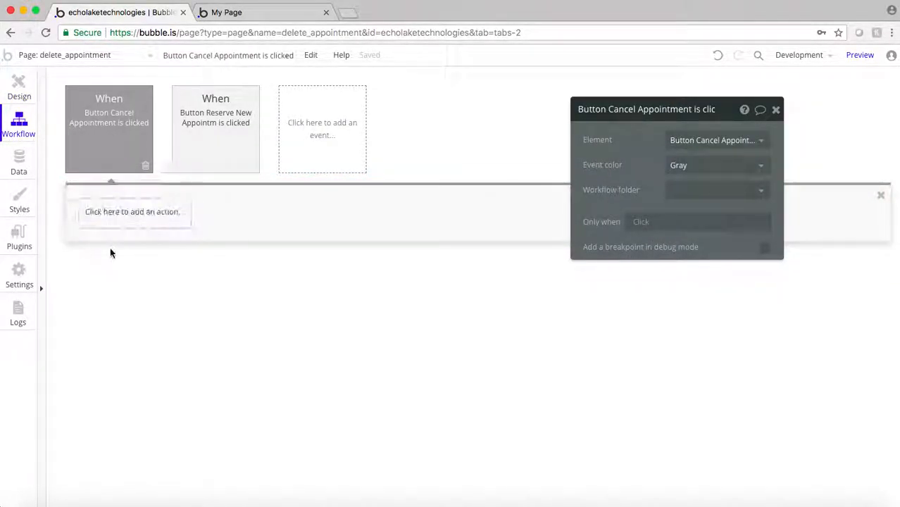
pyautogui.click(115, 211)
pyautogui.moveTo(127, 361)
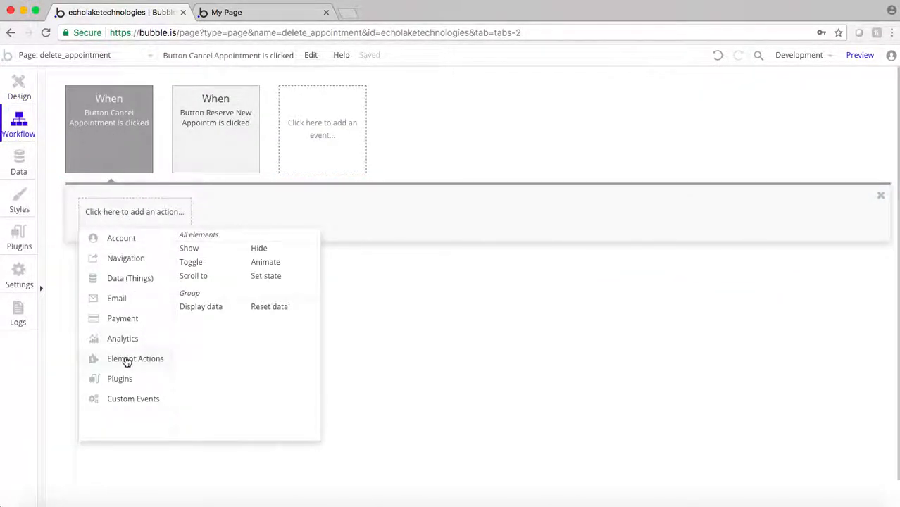
pyautogui.moveTo(125, 281)
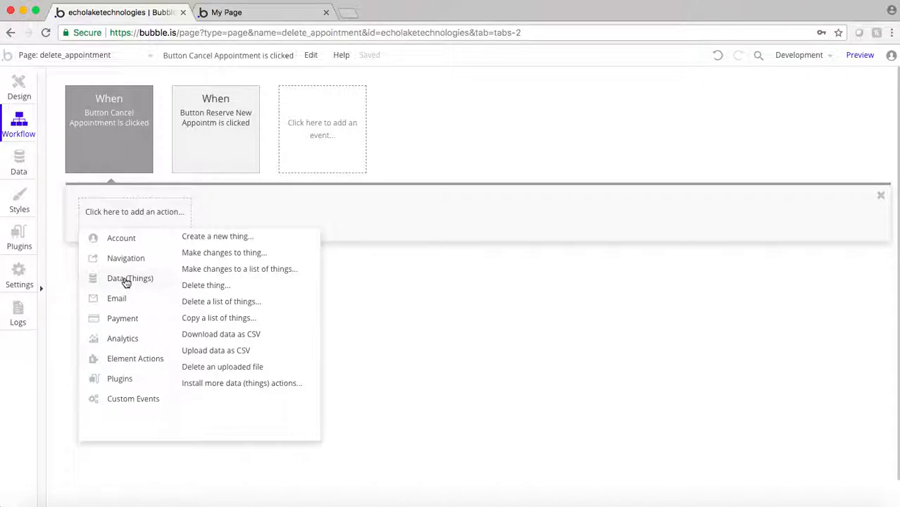
pyautogui.click(206, 284)
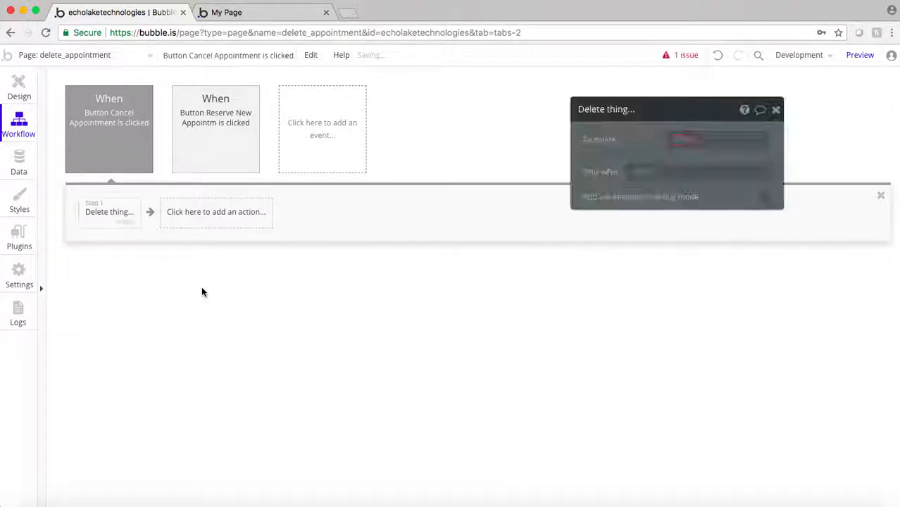
pyautogui.click(674, 140)
pyautogui.click(693, 174)
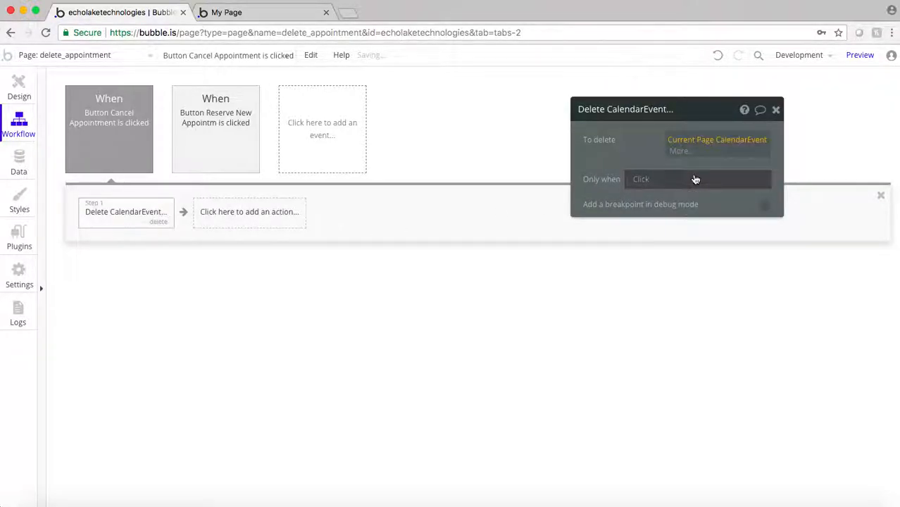
pyautogui.click(626, 144)
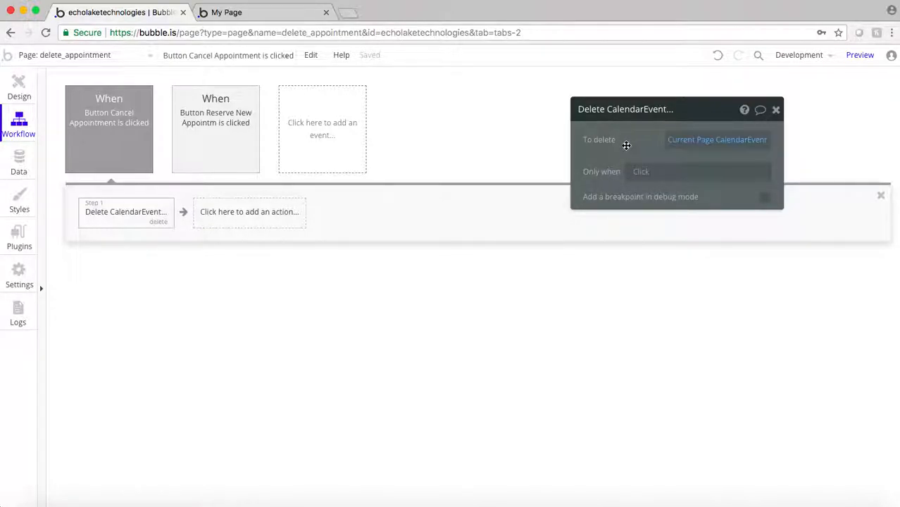
pyautogui.click(251, 210)
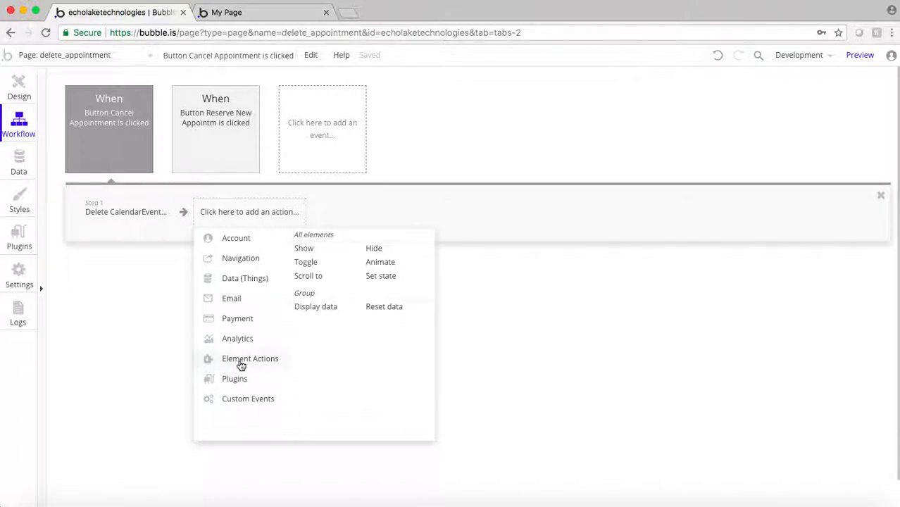
pyautogui.moveTo(236, 300)
pyautogui.click(331, 238)
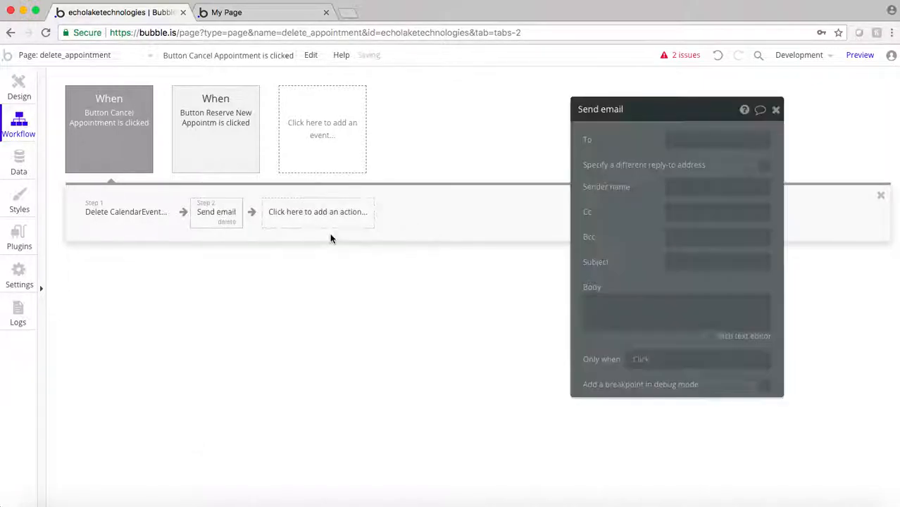
pyautogui.click(682, 141)
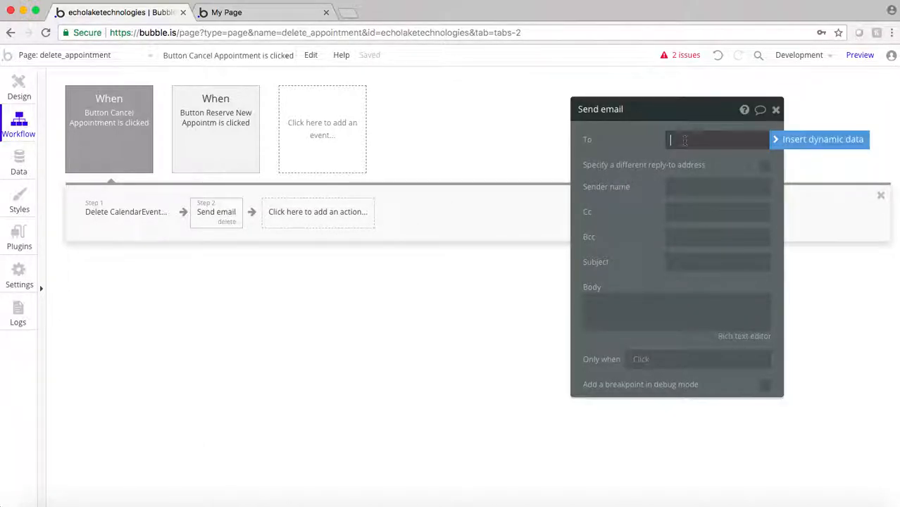
pyautogui.click(796, 140)
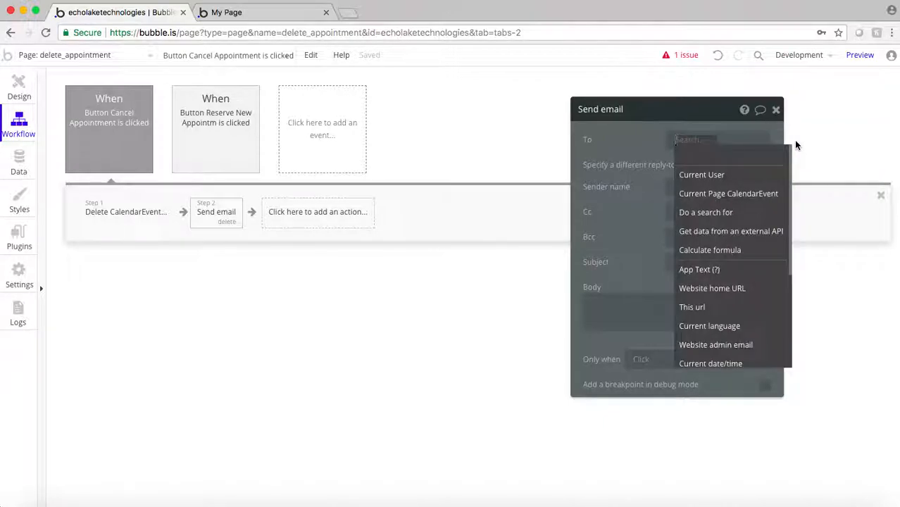
pyautogui.click(728, 192)
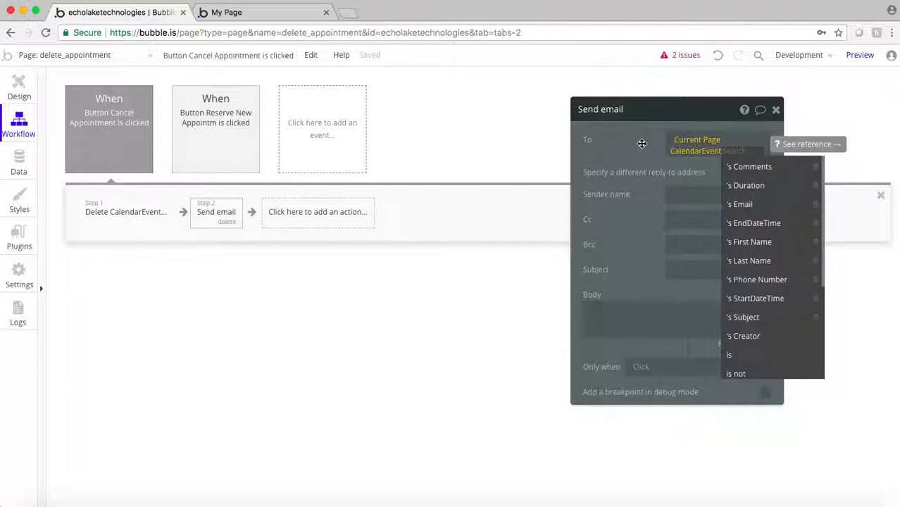
pyautogui.scroll(-2, 761, 243)
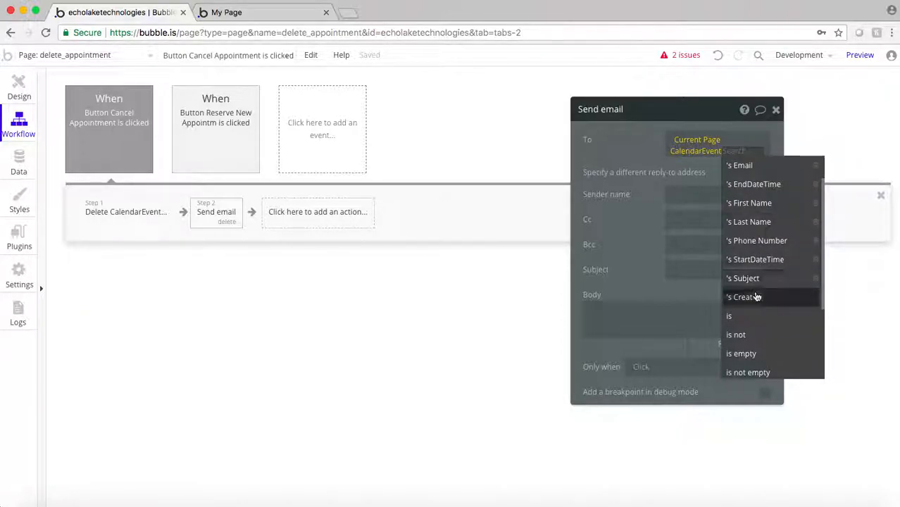
pyautogui.click(753, 296)
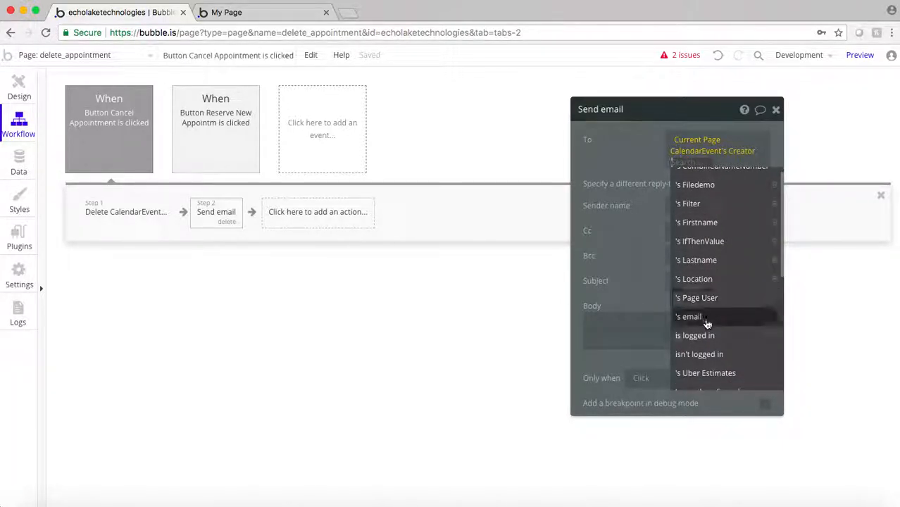
pyautogui.click(702, 318)
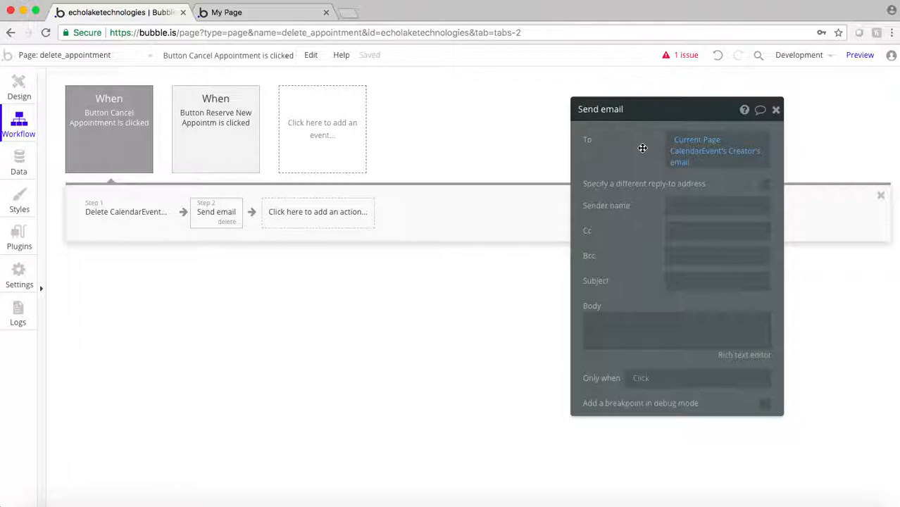
pyautogui.click(718, 163)
# - Set the email's sender name to Current Page CalendarEvent's First Name followed by Current Page CalendarEvent's Last Name
pyautogui.click(690, 205)
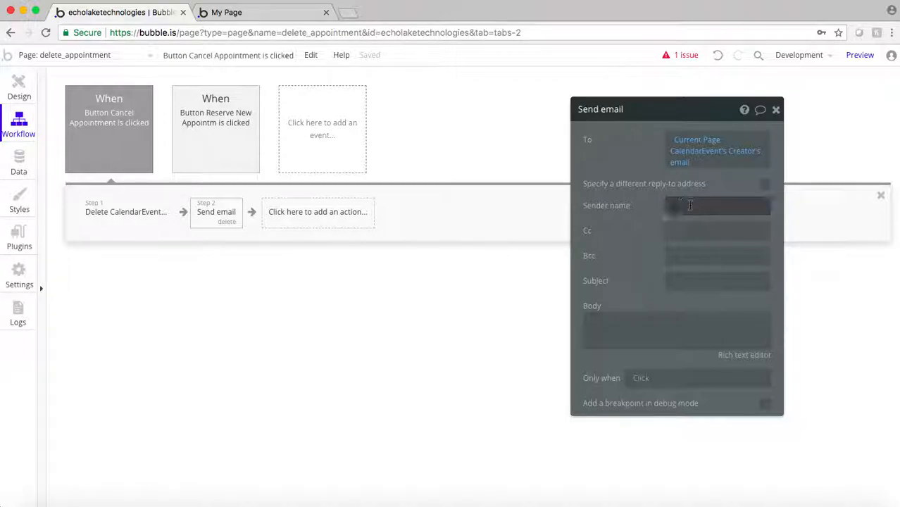
pyautogui.click(795, 204)
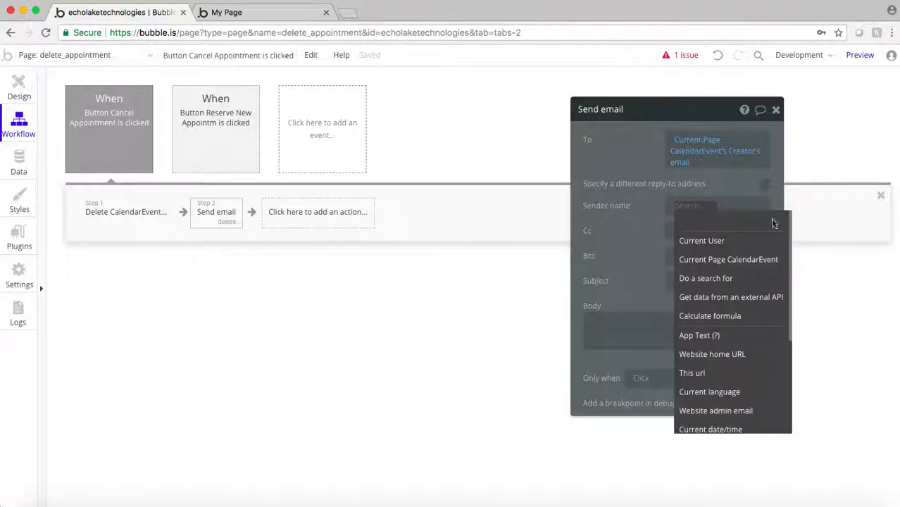
pyautogui.click(718, 259)
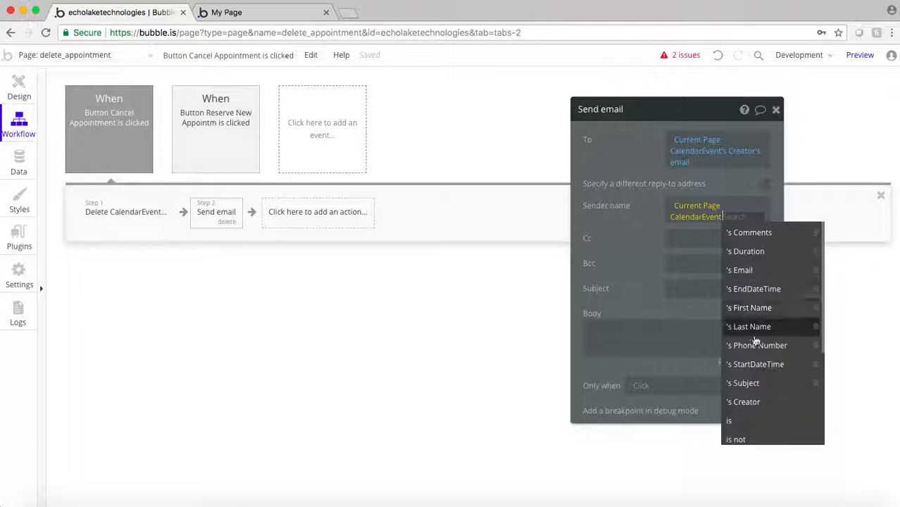
pyautogui.click(752, 310)
pyautogui.click(721, 233)
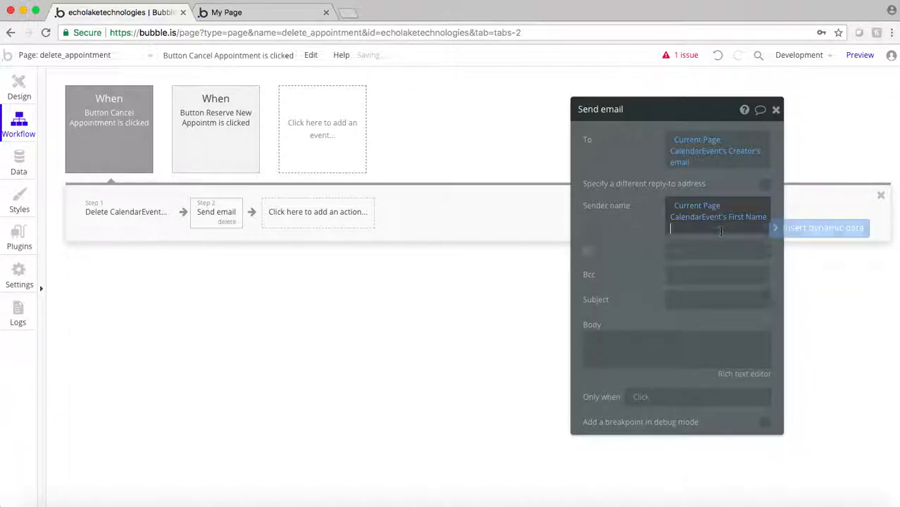
pyautogui.click(809, 228)
pyautogui.click(727, 283)
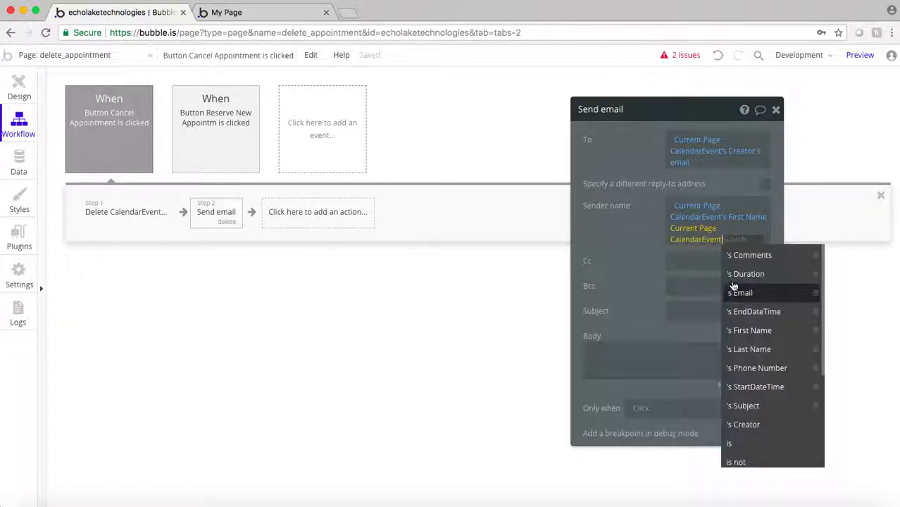
pyautogui.click(765, 348)
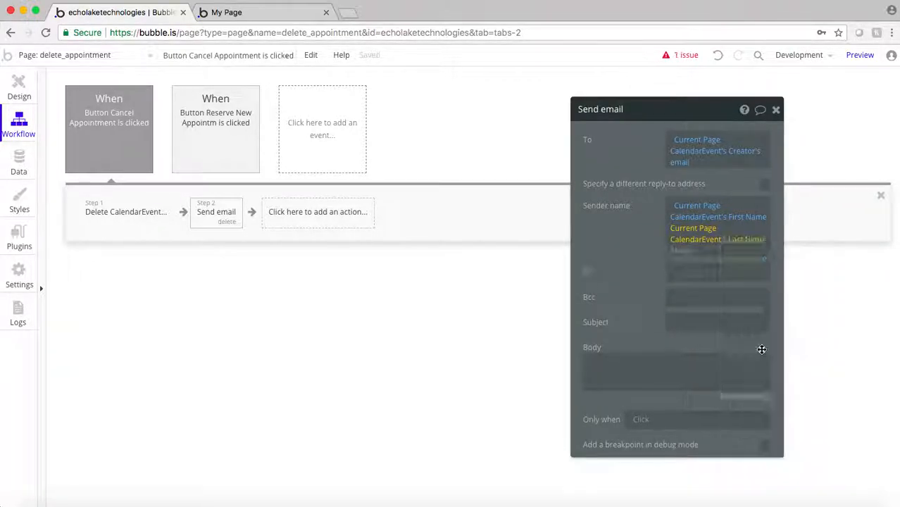
pyautogui.click(727, 232)
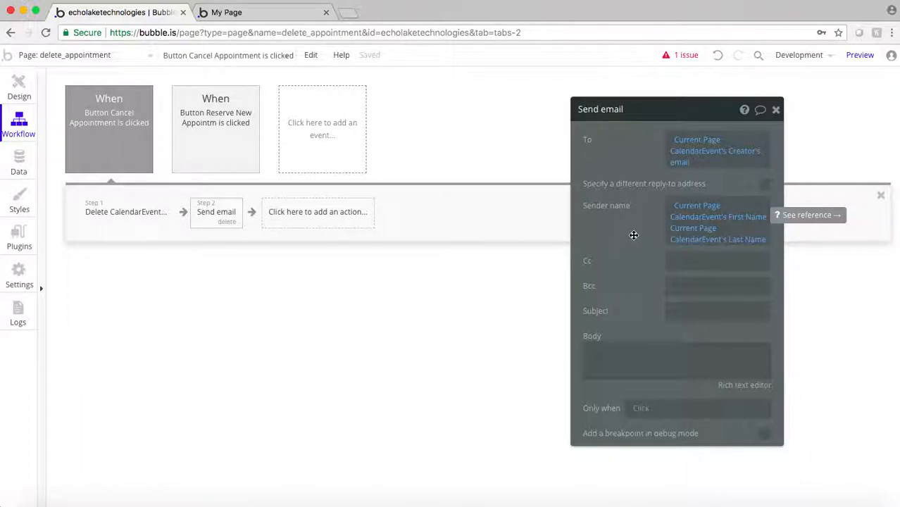
# - Set the cancellation email's Cc recipient to Current Page CalendarEvent's Email
pyautogui.click(682, 260)
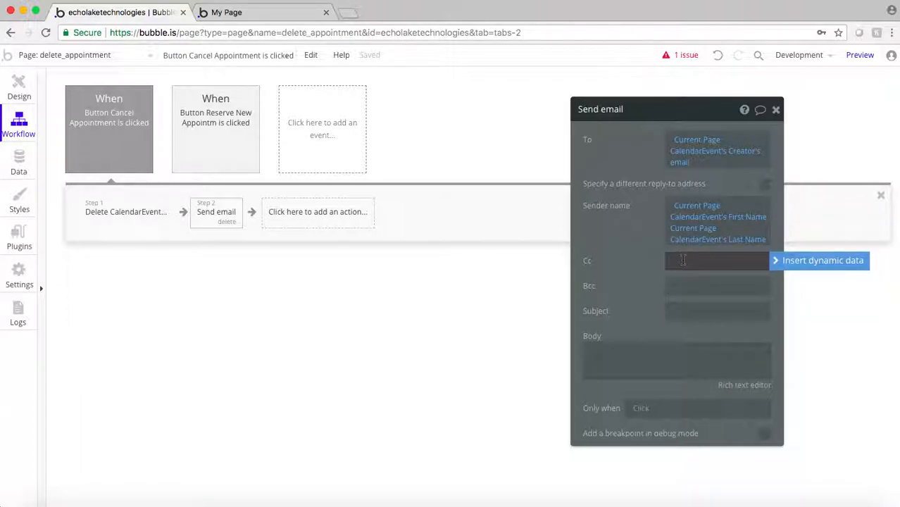
pyautogui.click(777, 262)
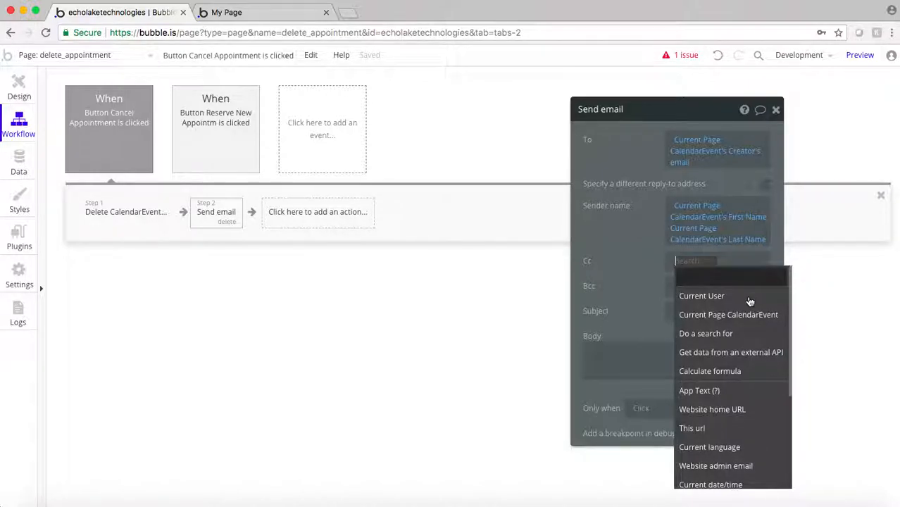
pyautogui.click(728, 317)
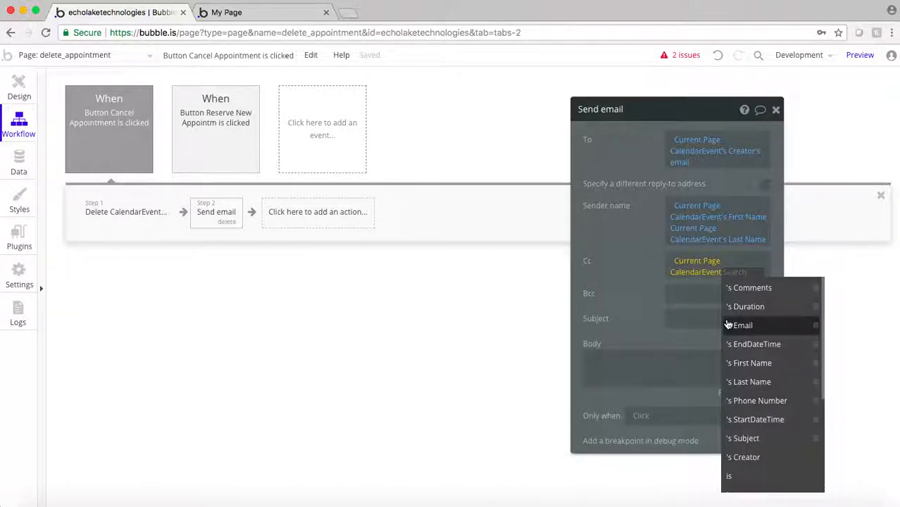
pyautogui.click(745, 327)
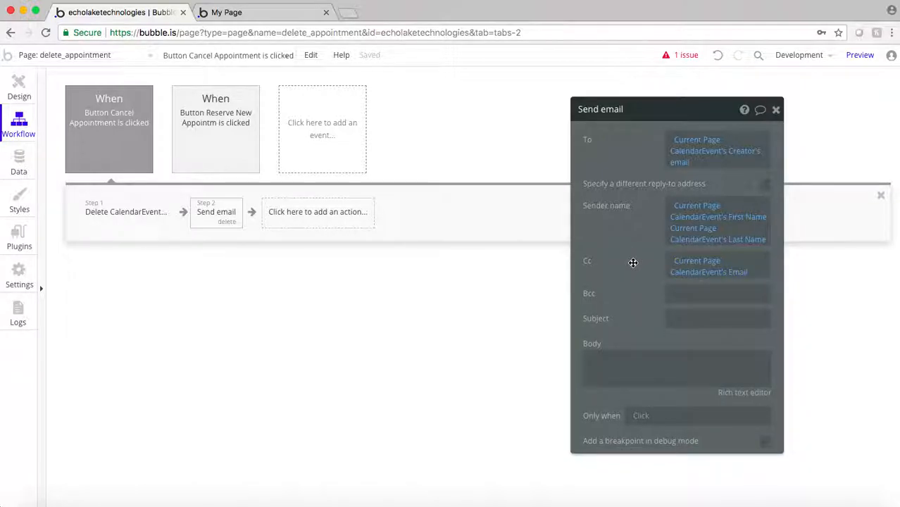
# - Set the email subject to "Cancelling appointment for" followed by Current Page CalendarEvent's StartDateTime
pyautogui.click(681, 319)
pyautogui.write('Cancelling appointment for')
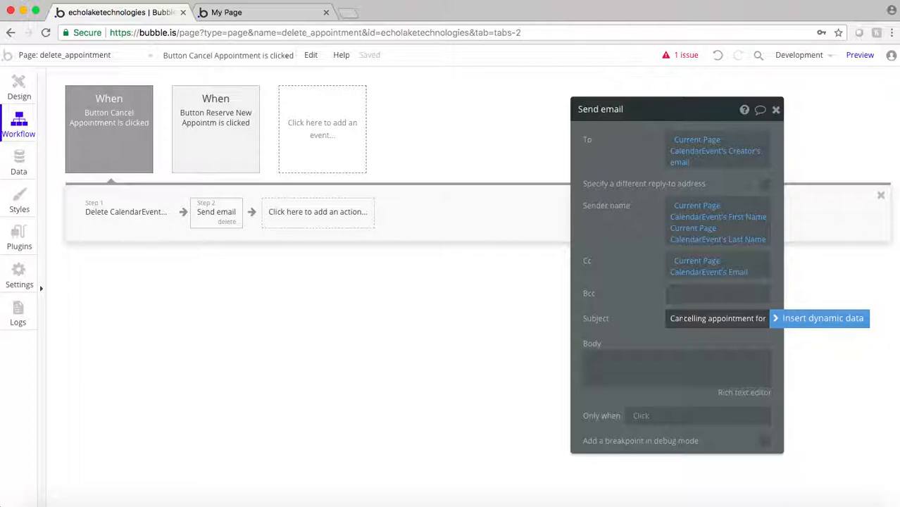
pyautogui.click(778, 318)
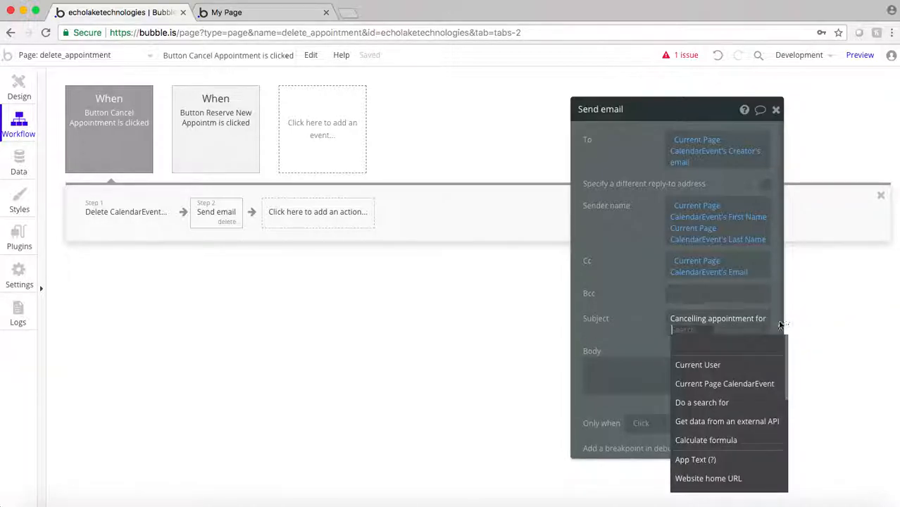
pyautogui.click(732, 392)
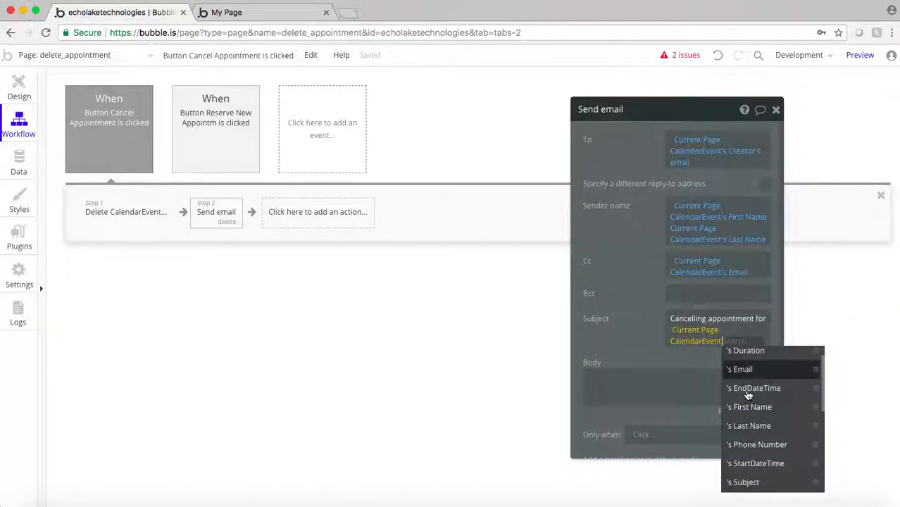
pyautogui.click(755, 462)
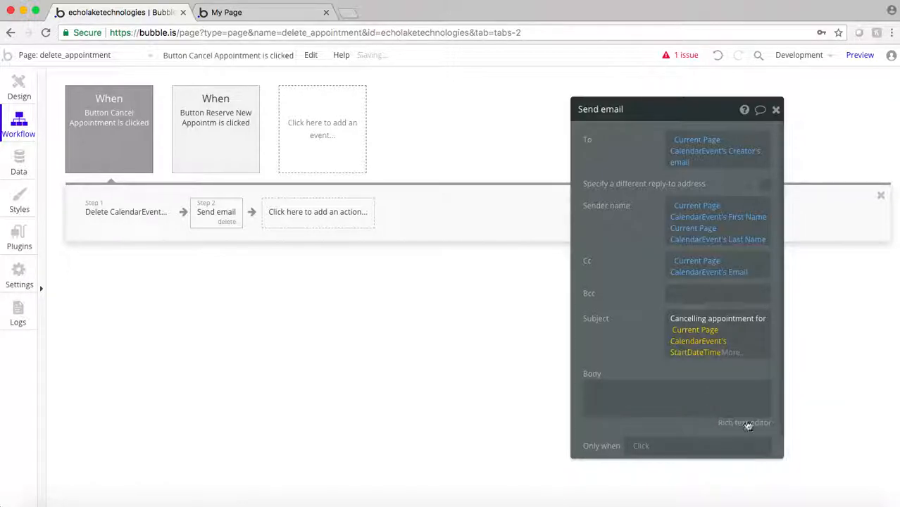
# - Format the subject's StartDateTime with the custom date format "ddd, mmmm dS, yyyy, h:MM tt"
pyautogui.click(729, 352)
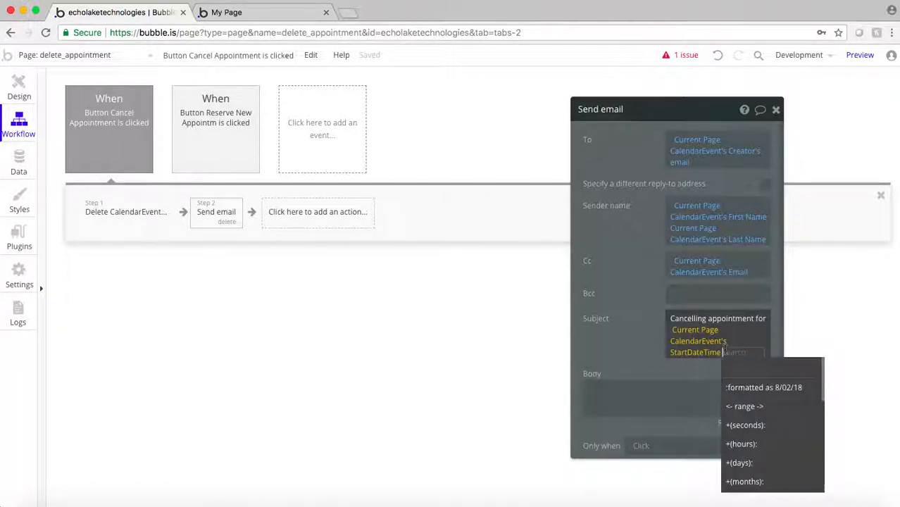
pyautogui.click(745, 388)
pyautogui.click(460, 137)
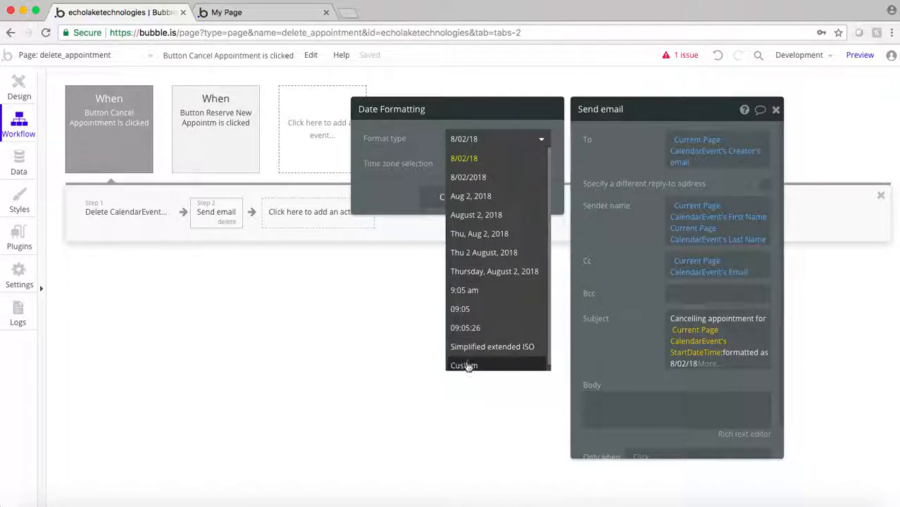
pyautogui.click(464, 365)
pyautogui.click(469, 163)
pyautogui.moveTo(497, 164); pyautogui.dragTo(468, 163)
pyautogui.press('BackSpace')
pyautogui.press('BackSpace')
pyautogui.press('BackSpace')
pyautogui.press('BackSpace')
pyautogui.press('BackSpace')
pyautogui.press('BackSpace')
pyautogui.press('BackSpace')
pyautogui.press('BackSpace')
pyautogui.press('BackSpace')
pyautogui.press('BackSpace')
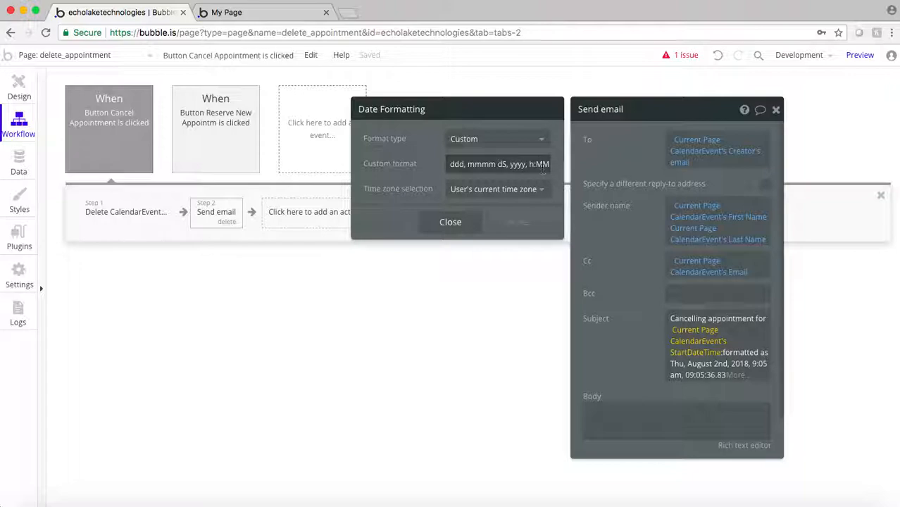
pyautogui.click(549, 163)
pyautogui.press('Right')
pyautogui.press('Right')
pyautogui.press('Right')
pyautogui.press('BackSpace')
pyautogui.press('BackSpace')
pyautogui.press('BackSpace')
pyautogui.press('BackSpace')
pyautogui.press('BackSpace')
pyautogui.press('BackSpace')
pyautogui.press('BackSpace')
pyautogui.press('BackSpace')
pyautogui.press('BackSpace')
pyautogui.press('BackSpace')
pyautogui.press('BackSpace')
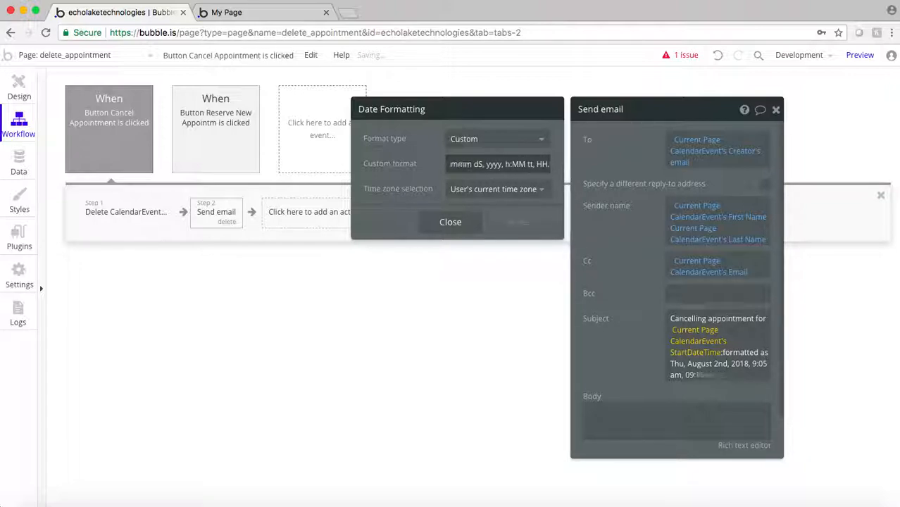
pyautogui.press('BackSpace')
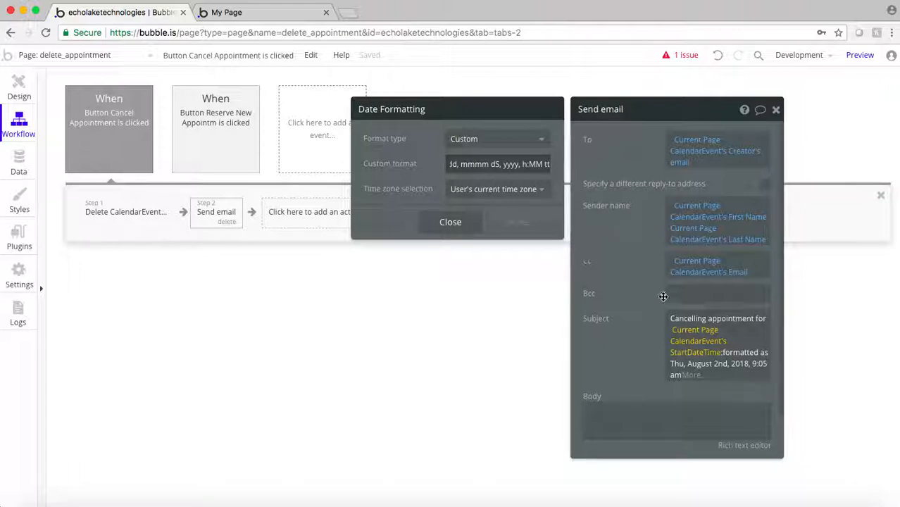
# - Write the email body as "Hi - I need to cancel this appointment.", a blank line and "Thank you"
pyautogui.click(618, 421)
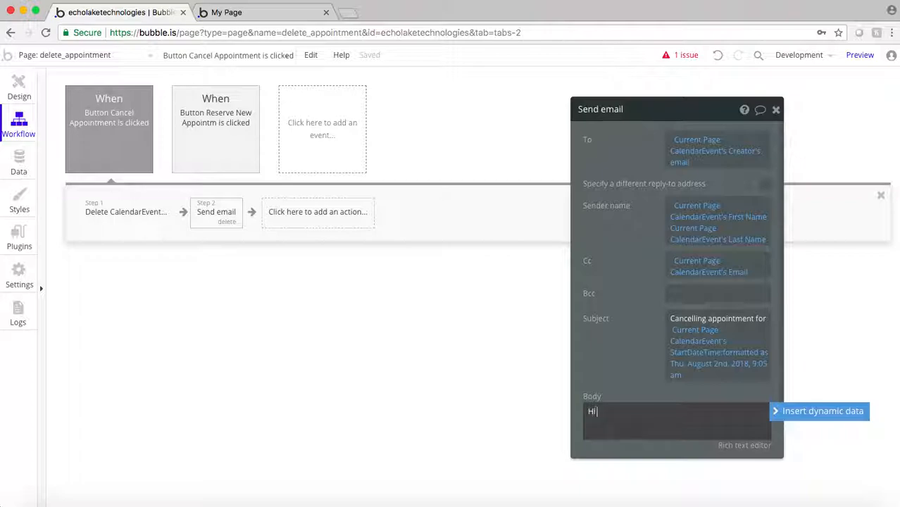
pyautogui.write('Hi - I need to cancel the')
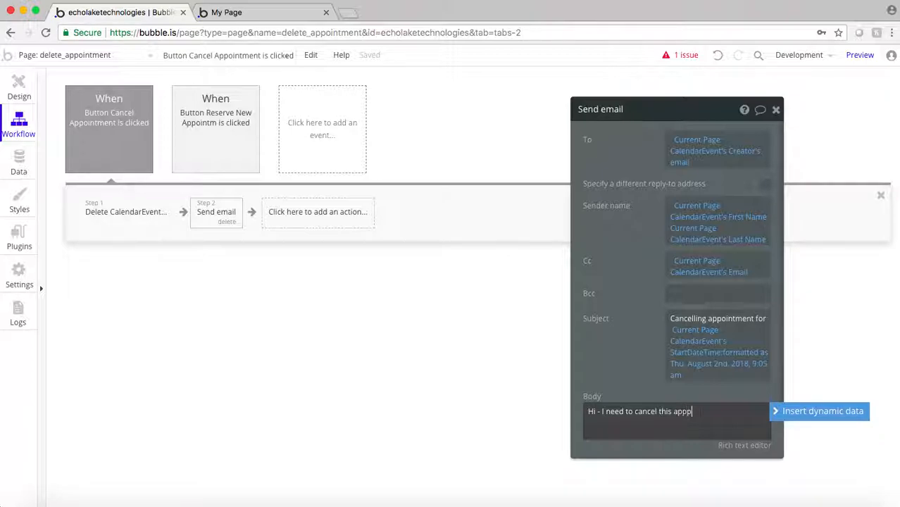
pyautogui.press('BackSpace')
pyautogui.press('BackSpace')
pyautogui.press('BackSpace')
pyautogui.press('Return')
pyautogui.write('Tha')
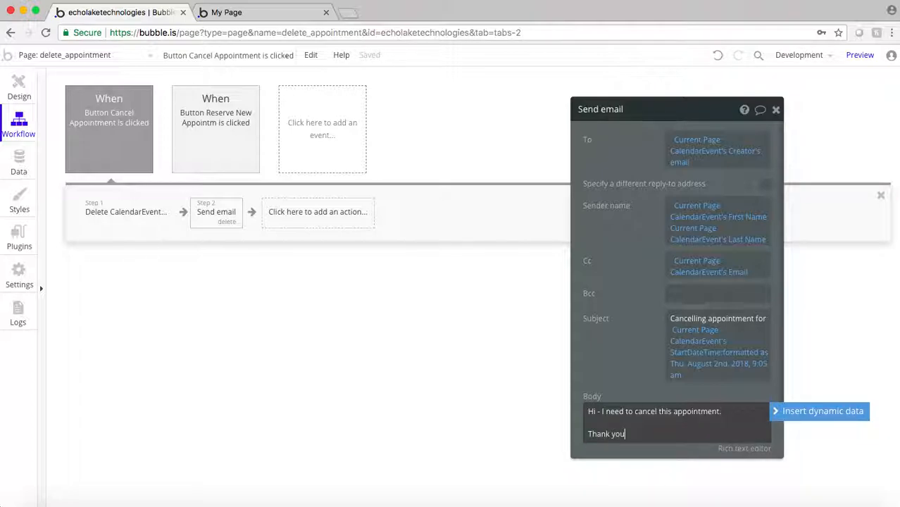
pyautogui.write('nk you')
pyautogui.press('Return')
# - Insert Current Page CalendarEvent's First Name on the line below "Thank you" in the email body
pyautogui.click(781, 409)
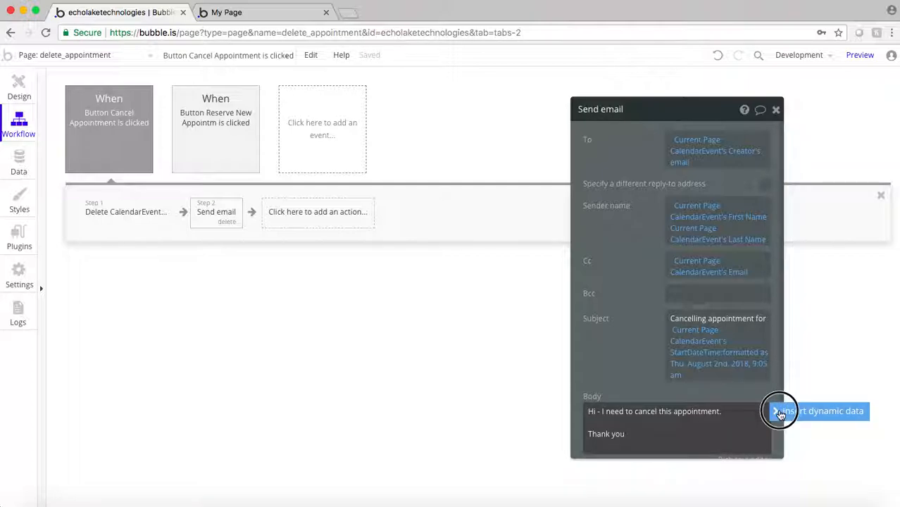
pyautogui.scroll(-3, 694, 432)
pyautogui.click(620, 300)
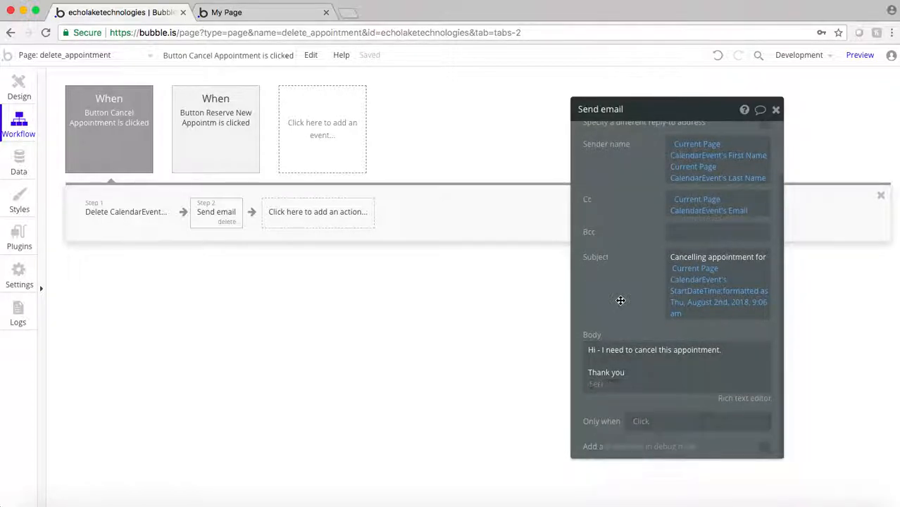
pyautogui.moveTo(619, 300); pyautogui.dragTo(620, 230)
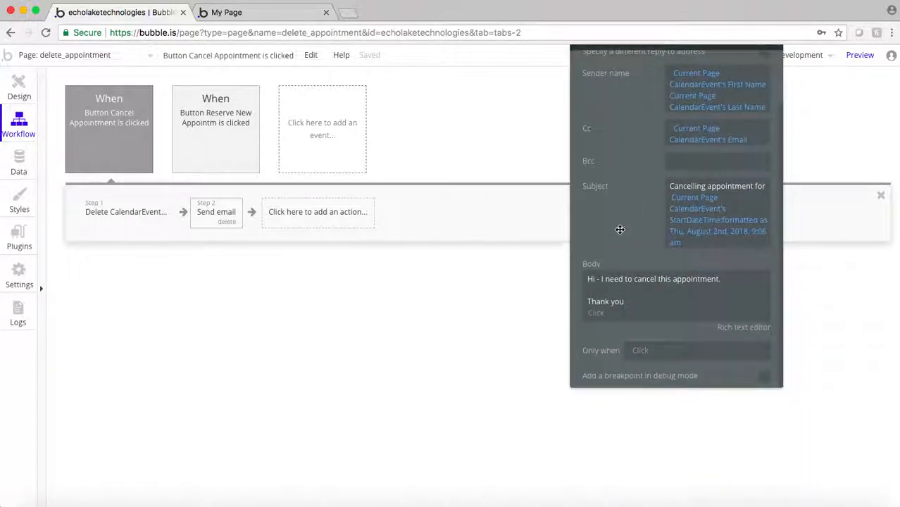
pyautogui.click(600, 317)
pyautogui.click(623, 365)
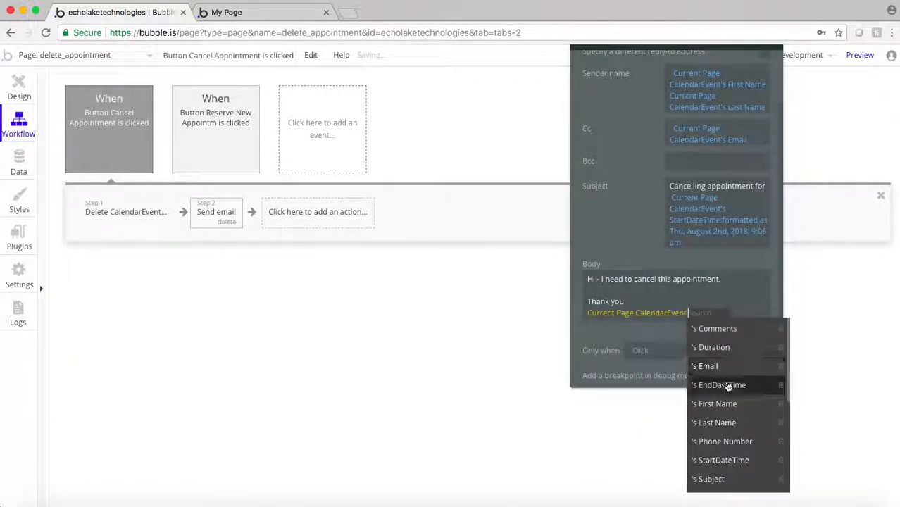
pyautogui.click(718, 403)
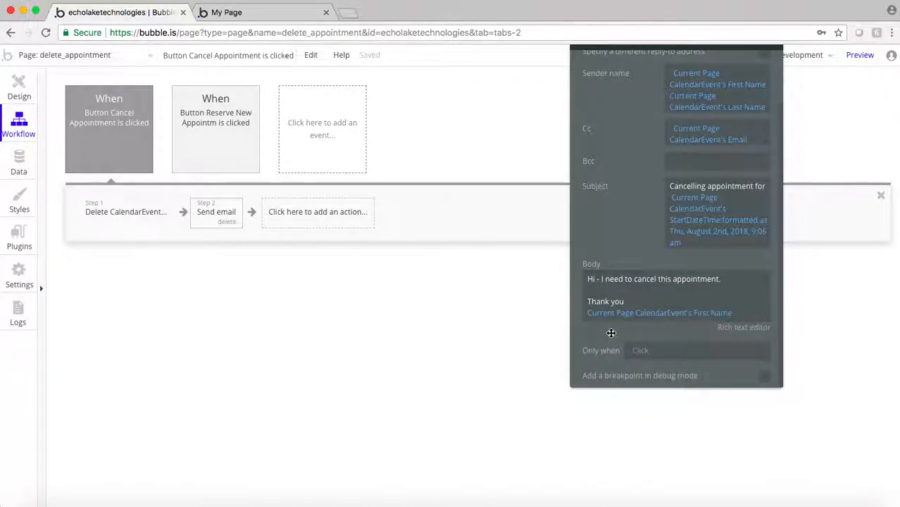
# - Add Current Page CalendarEvent's Email after the First Name in the email body
pyautogui.click(737, 280)
pyautogui.click(737, 280)
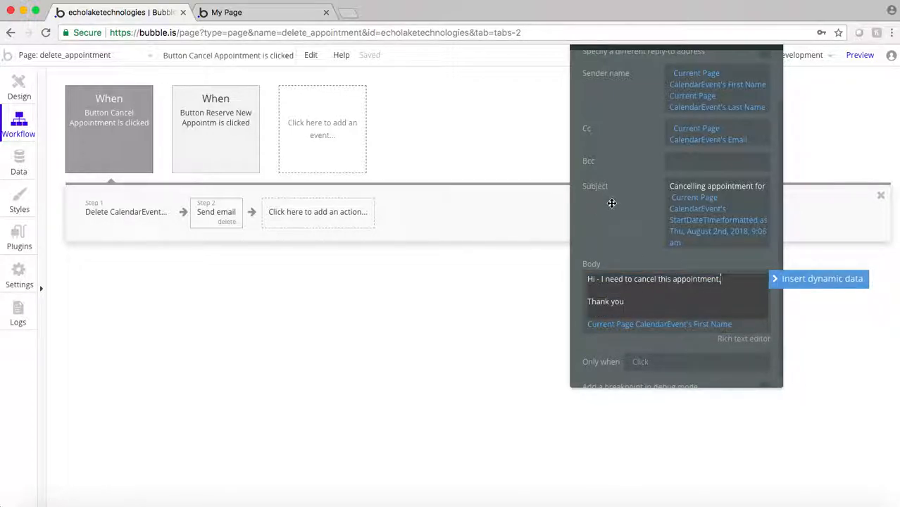
pyautogui.click(739, 323)
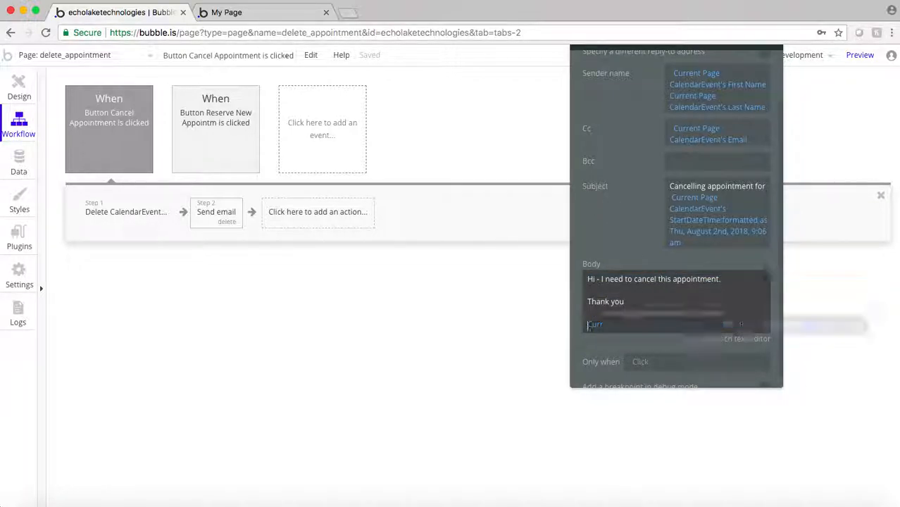
pyautogui.click(785, 326)
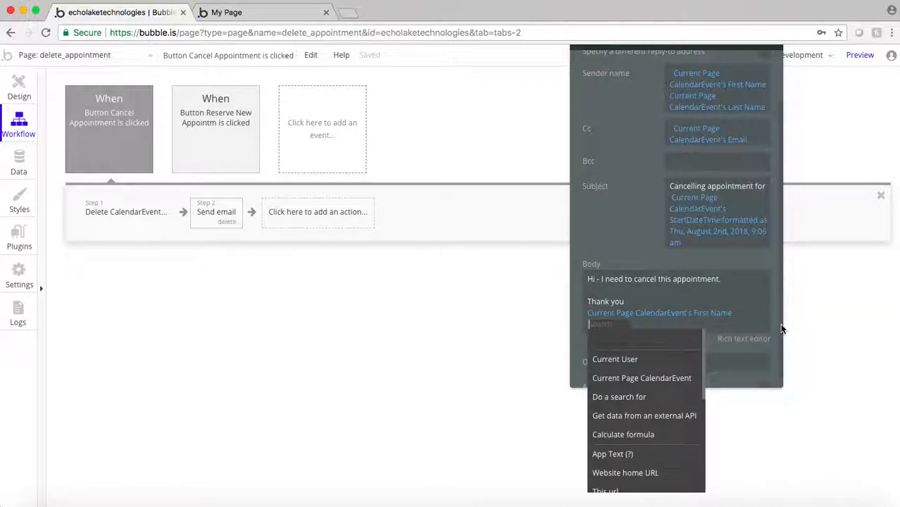
pyautogui.click(662, 375)
pyautogui.click(663, 378)
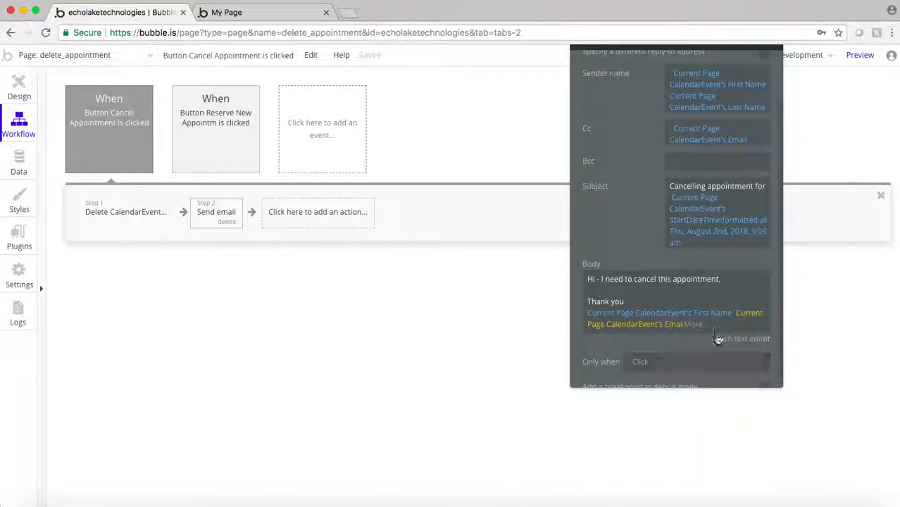
pyautogui.press('Return')
# - Add Current Page CalendarEvent's Phone Number after the Email in the email body
pyautogui.click(789, 338)
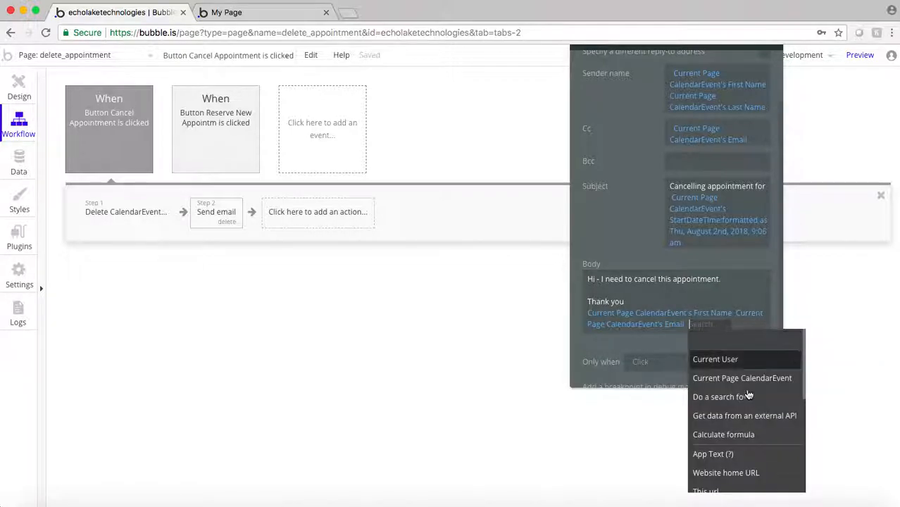
pyautogui.click(739, 385)
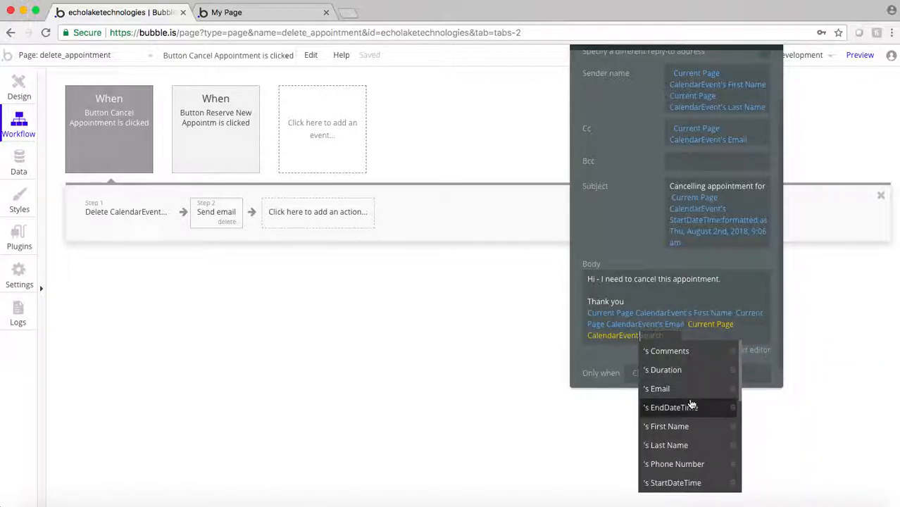
pyautogui.scroll(-1, 690, 407)
pyautogui.click(688, 446)
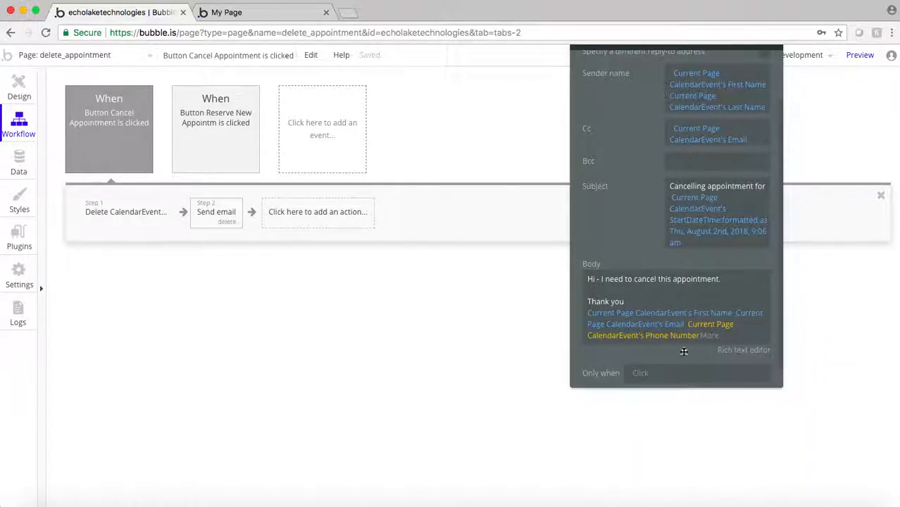
# - Format the Phone Number in the email body as US Phone
pyautogui.click(708, 335)
pyautogui.scroll(-2, 727, 422)
pyautogui.click(683, 356)
pyautogui.click(691, 337)
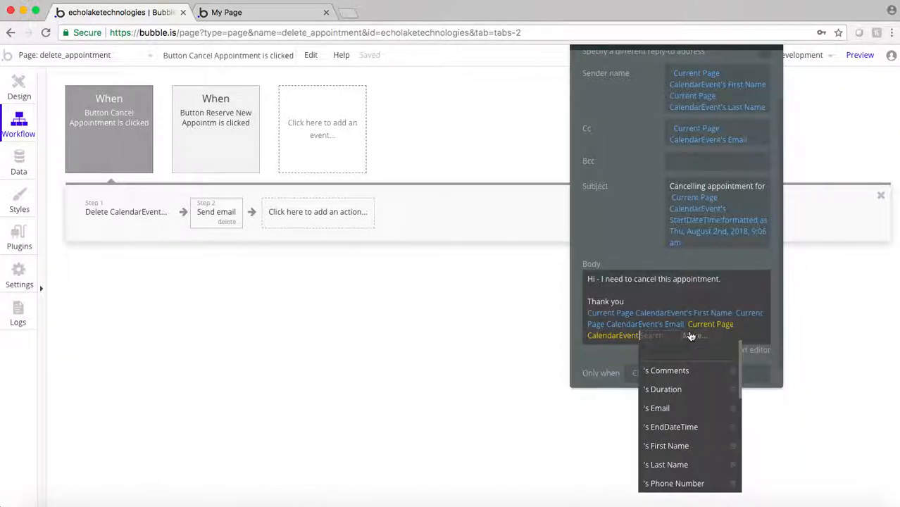
pyautogui.click(614, 352)
pyautogui.click(691, 338)
pyautogui.click(693, 339)
pyautogui.scroll(-4, 732, 415)
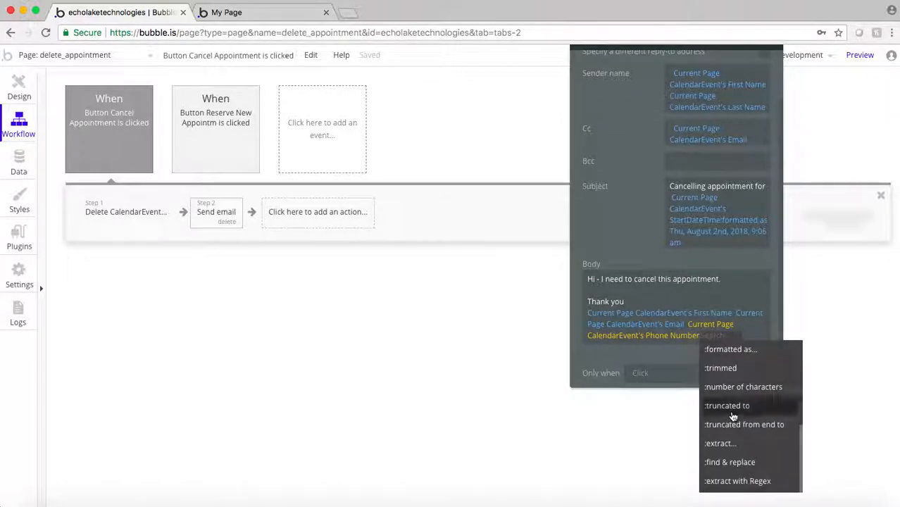
pyautogui.click(725, 350)
pyautogui.click(492, 67)
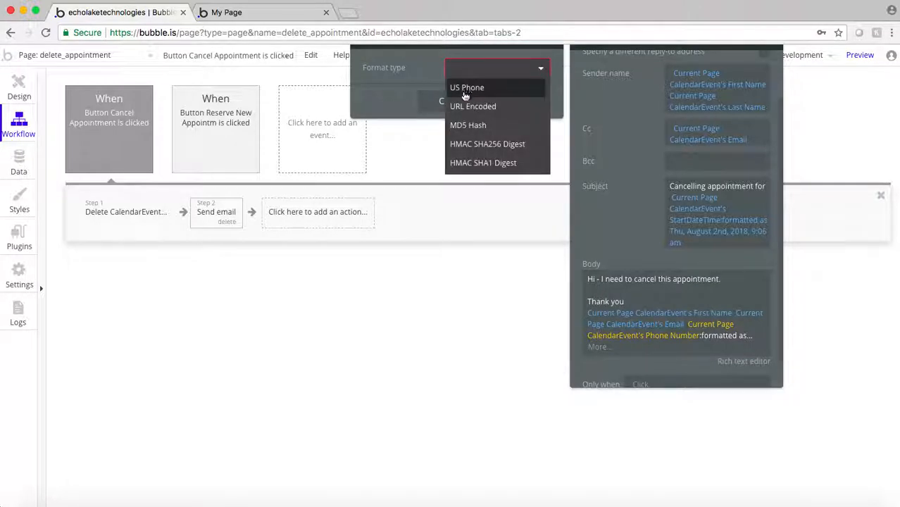
pyautogui.click(464, 90)
# - Put the First Name, Email and Phone Number on separate lines in the rich text editor and save the body
pyautogui.click(736, 360)
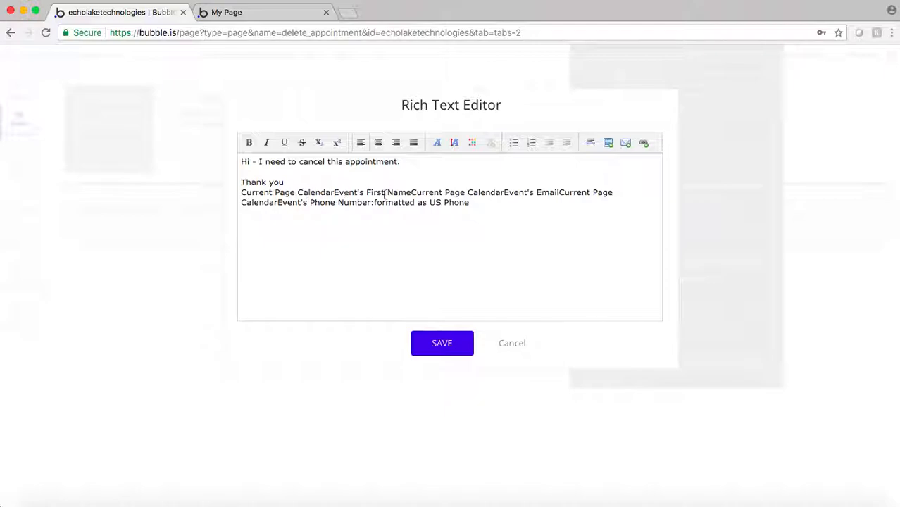
pyautogui.click(411, 192)
pyautogui.press('Return')
pyautogui.click(389, 203)
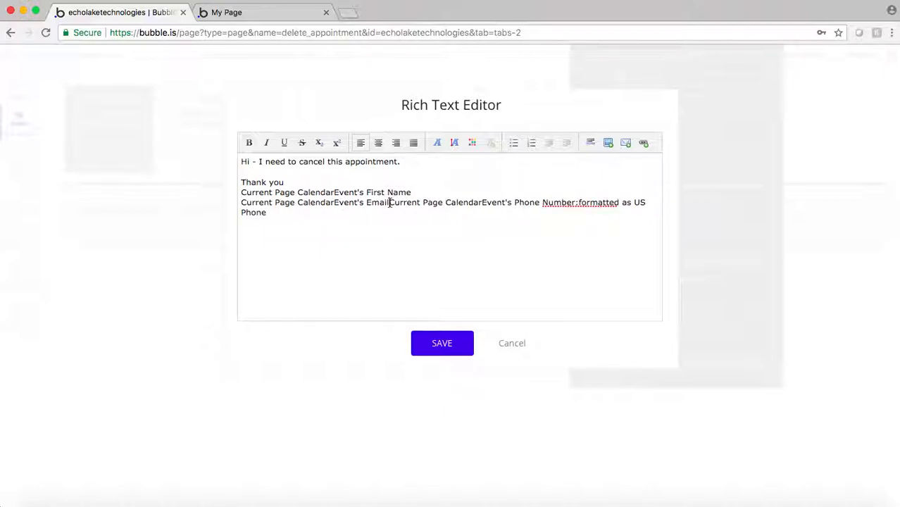
pyautogui.press('Return')
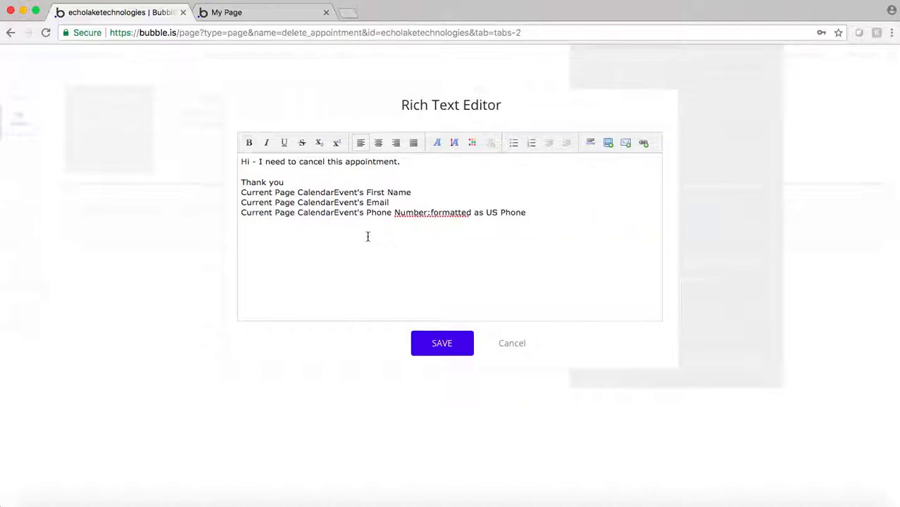
pyautogui.click(426, 340)
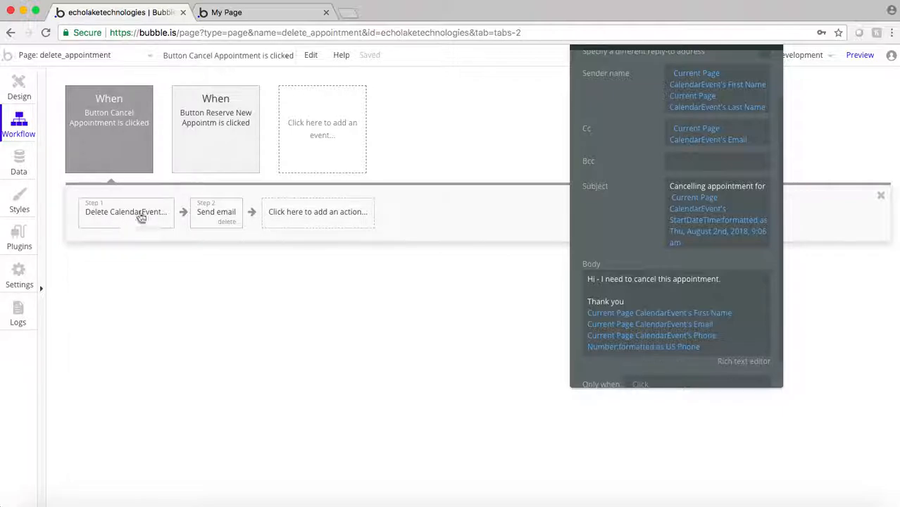
# - Add a Go to page action to the Cancel Appointment workflow with calendar as the destination and Current User as the data to send
pyautogui.click(277, 221)
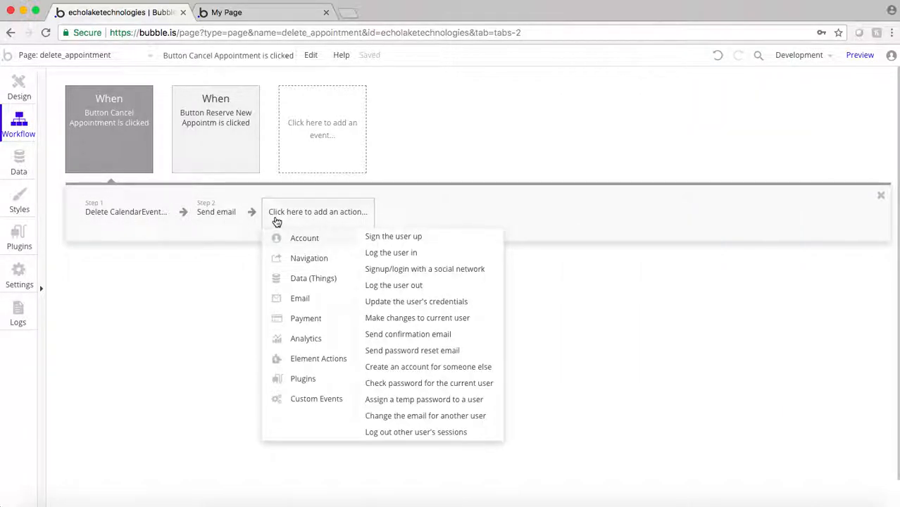
pyautogui.moveTo(313, 363)
pyautogui.moveTo(311, 259)
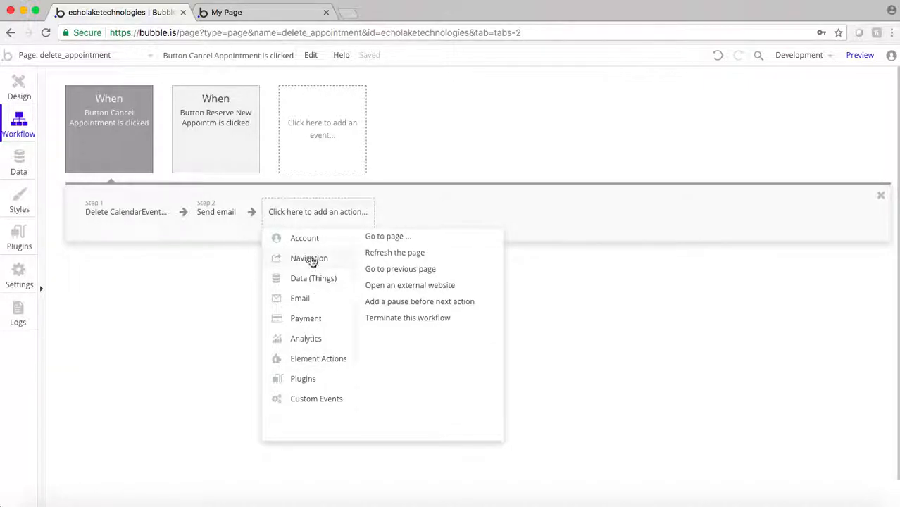
pyautogui.click(383, 238)
pyautogui.click(682, 69)
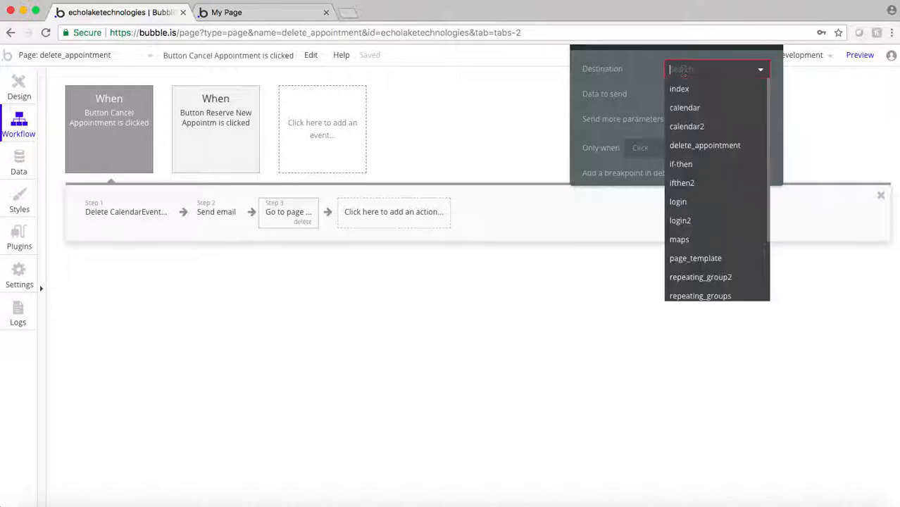
pyautogui.click(688, 108)
pyautogui.click(678, 94)
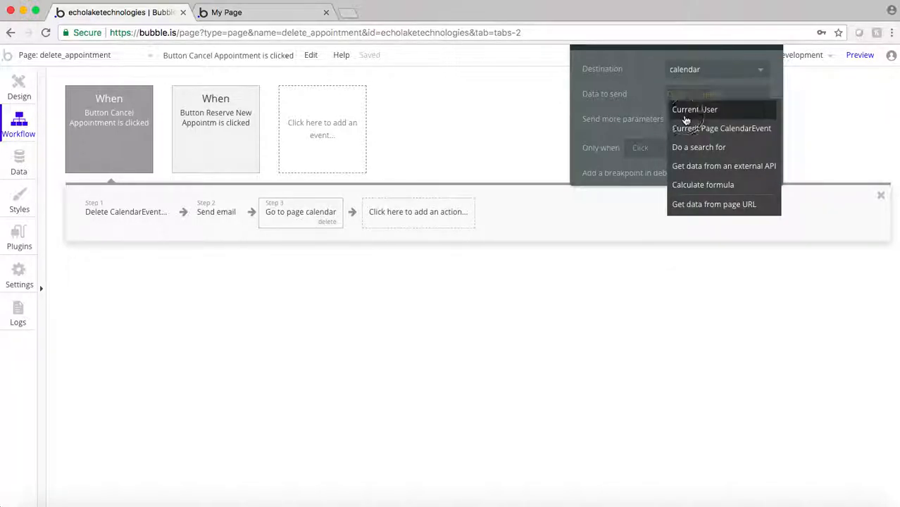
pyautogui.click(684, 111)
# - Return to the page design, reload the owner's calendar preview and check the details of the August 8 Testing email appointment
pyautogui.click(19, 85)
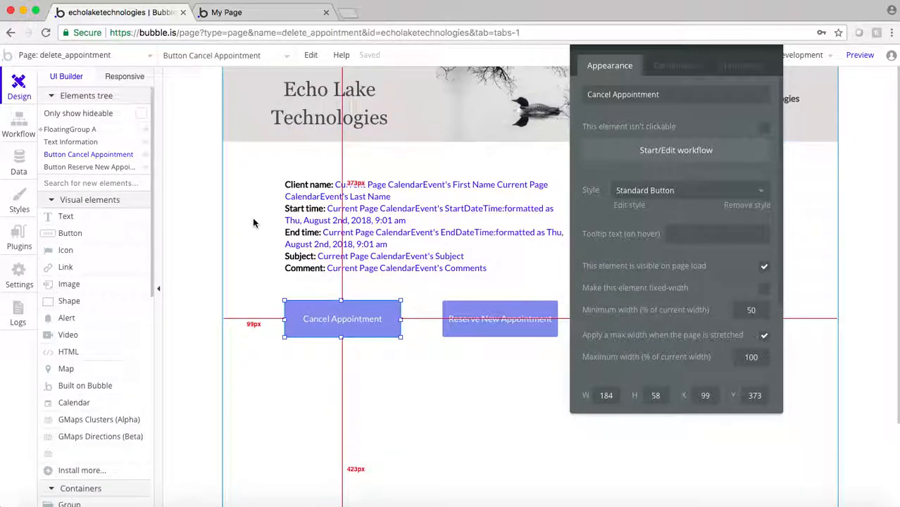
pyautogui.moveTo(598, 212); pyautogui.dragTo(690, 211)
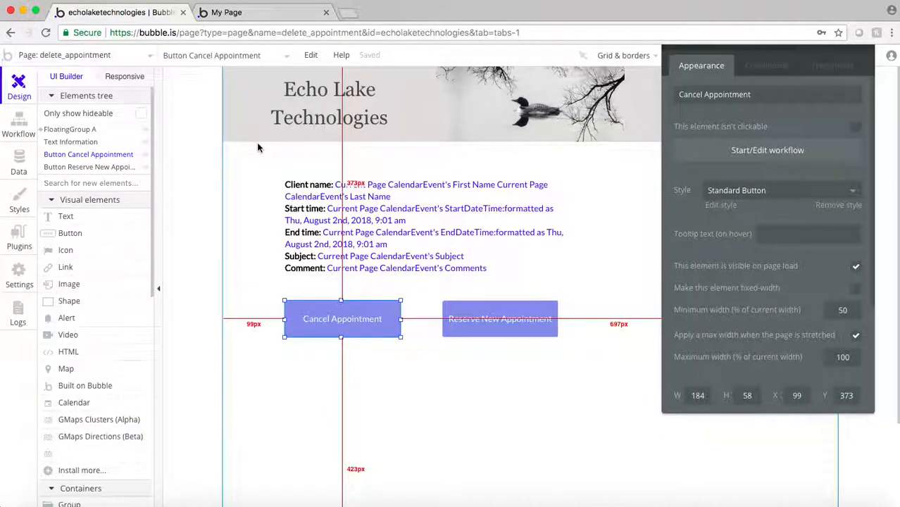
pyautogui.hotkey('ctrl', 'Up')
pyautogui.click(291, 122)
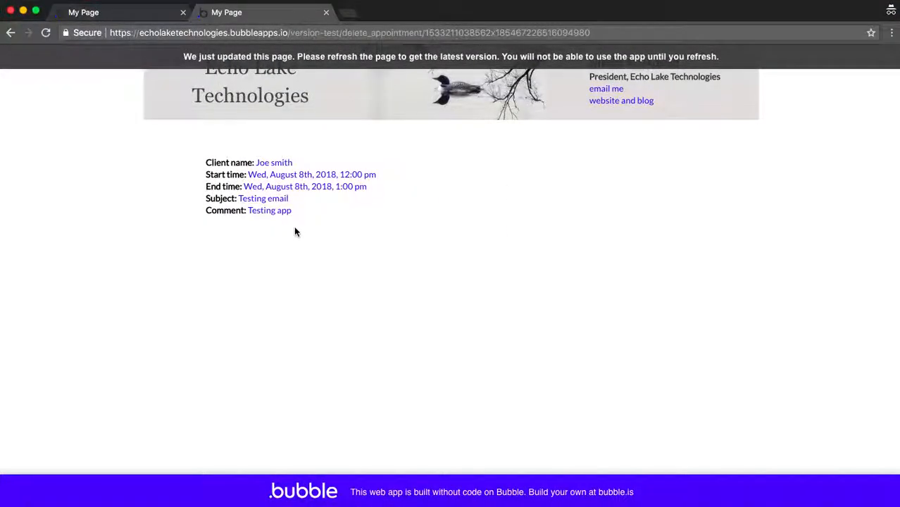
pyautogui.hotkey('ctrl', 'Up')
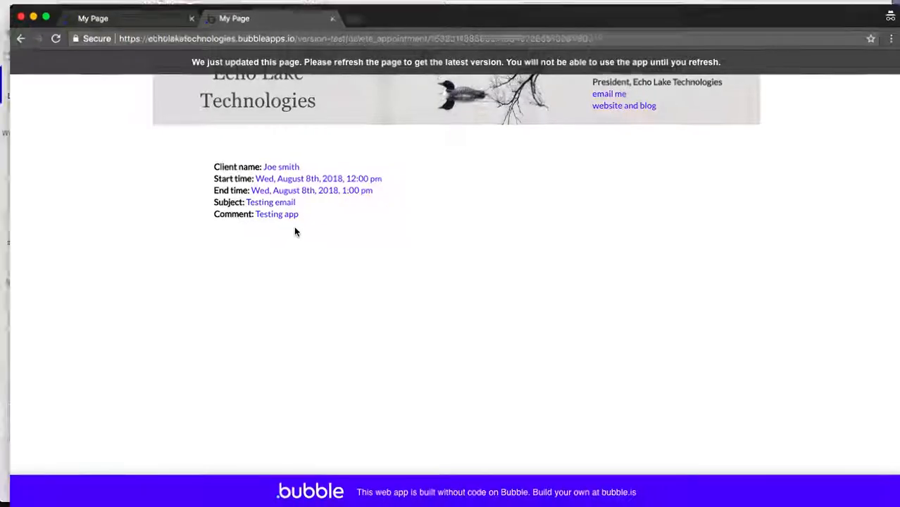
pyautogui.click(246, 134)
pyautogui.click(268, 19)
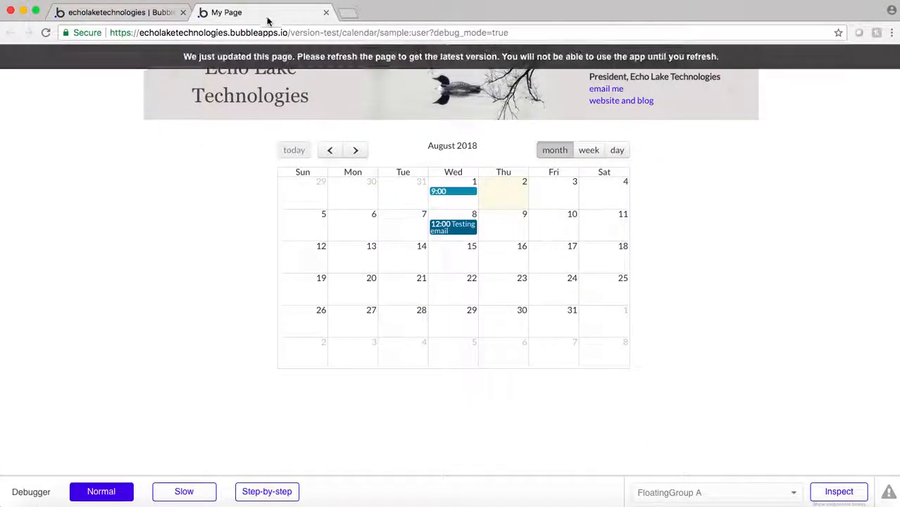
pyautogui.press('super+r')
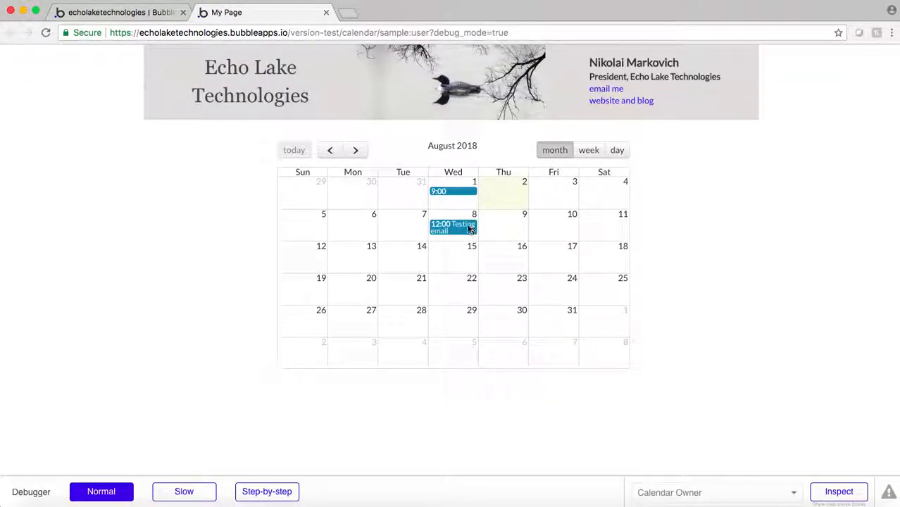
pyautogui.click(446, 231)
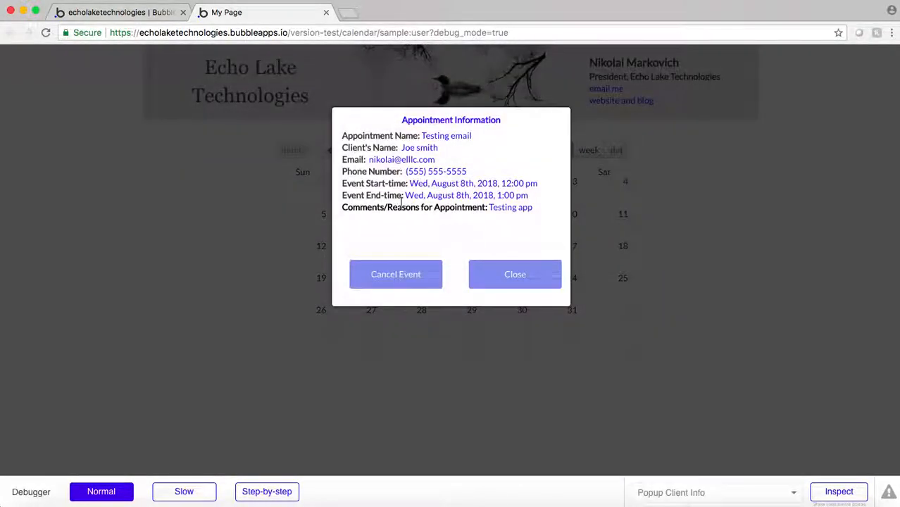
pyautogui.click(514, 278)
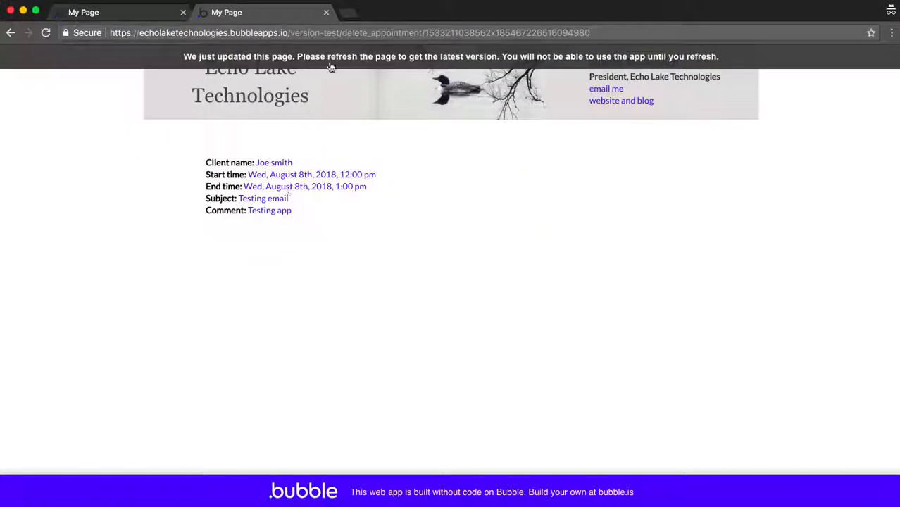
# - Cancel the Testing email appointment from the refreshed delete_appointment page and check the owner's calendar in the other browser window
pyautogui.click(331, 67)
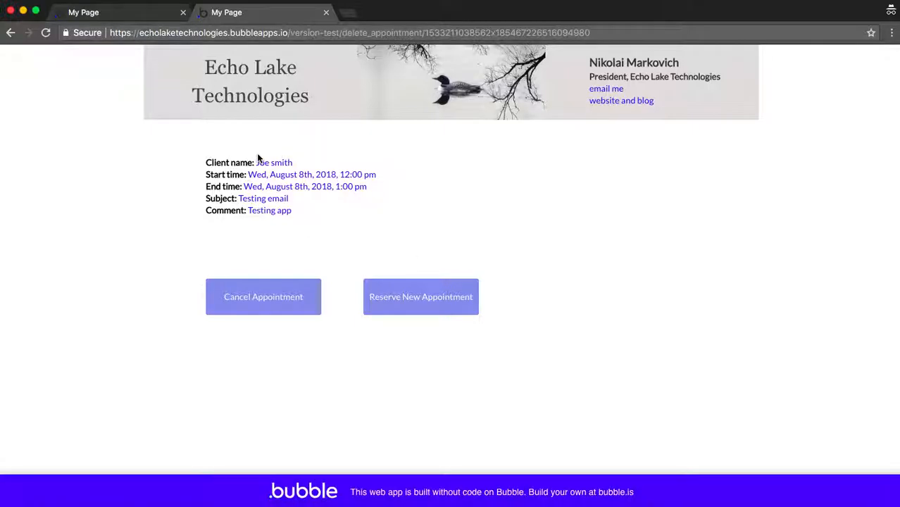
pyautogui.click(254, 306)
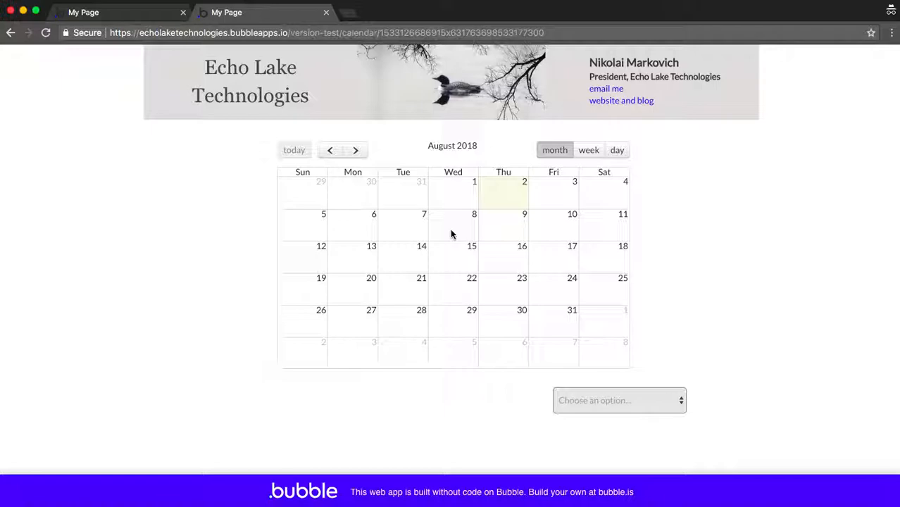
pyautogui.hotkey('ctrl', 'Up')
pyautogui.click(350, 199)
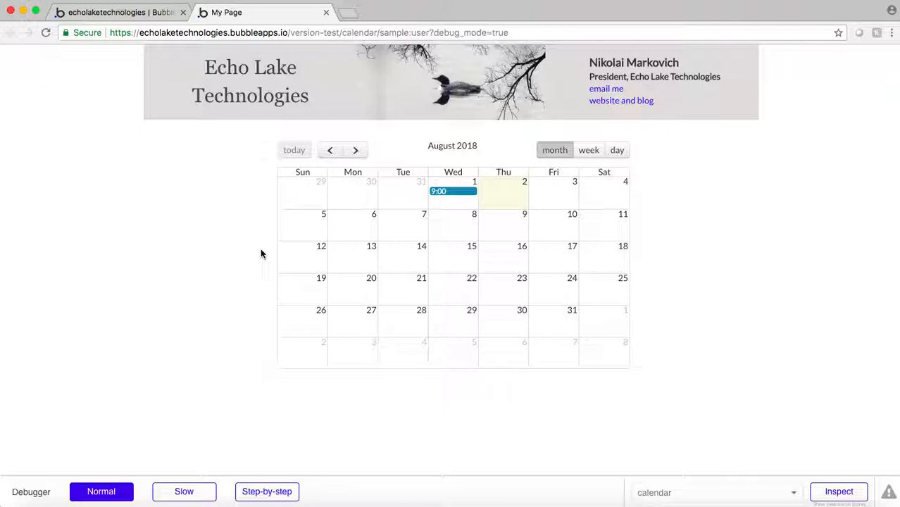
# - Open the calendar page in the Bubble editor and show the CalendarEvent repeating group and the properties of Dropdown Duration
pyautogui.click(97, 10)
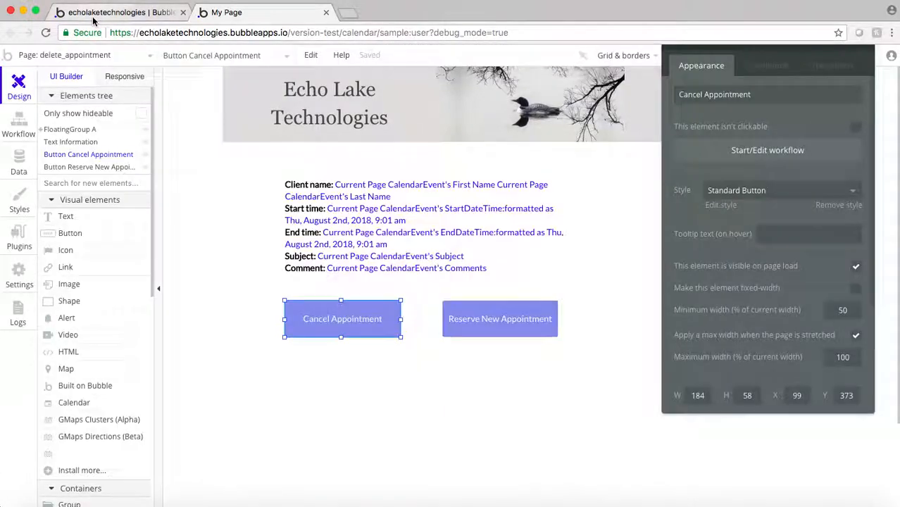
pyautogui.click(77, 55)
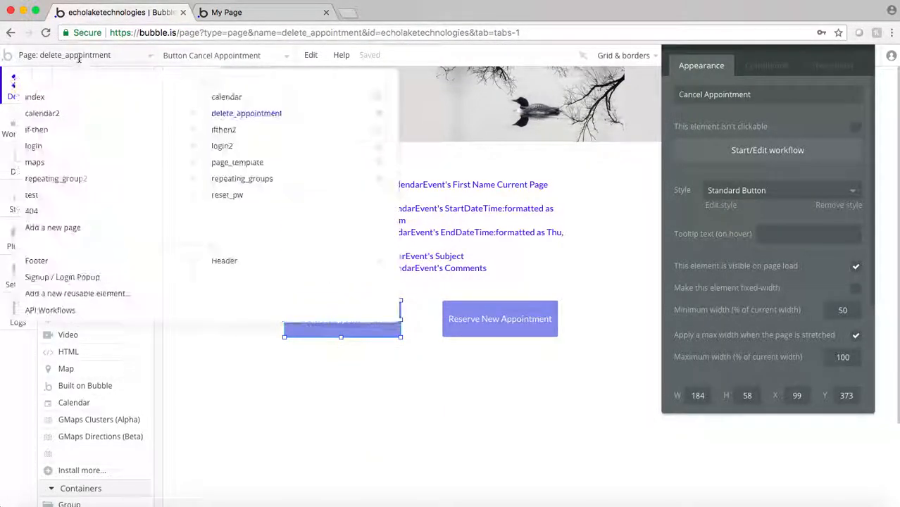
pyautogui.click(233, 97)
pyautogui.scroll(-3, 333, 254)
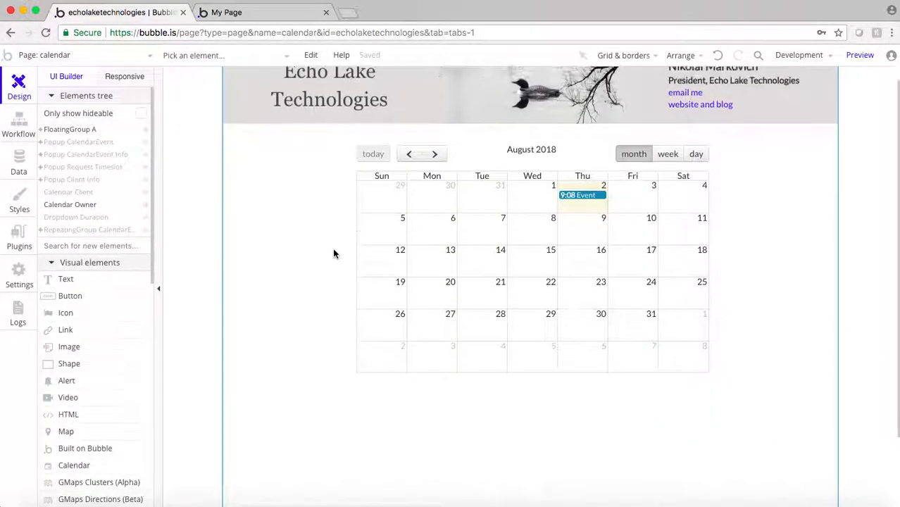
pyautogui.click(70, 231)
pyautogui.click(71, 218)
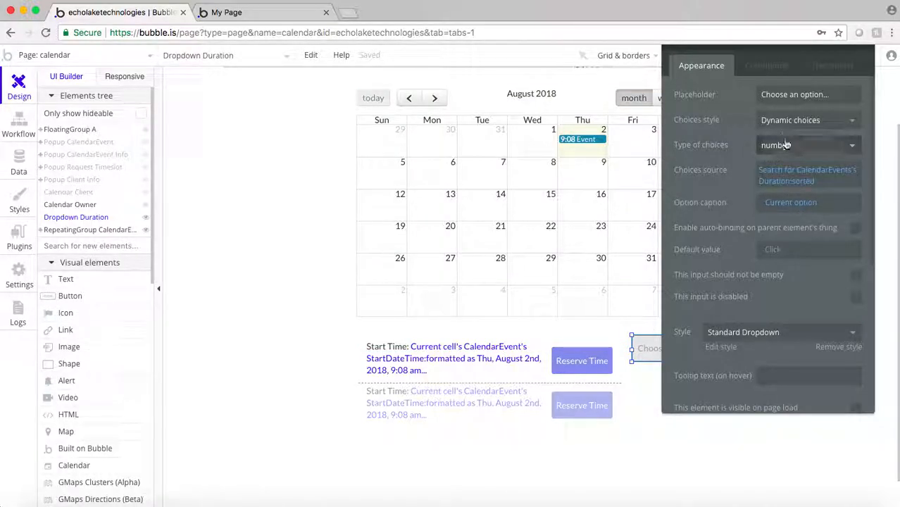
pyautogui.moveTo(726, 168); pyautogui.dragTo(761, 179)
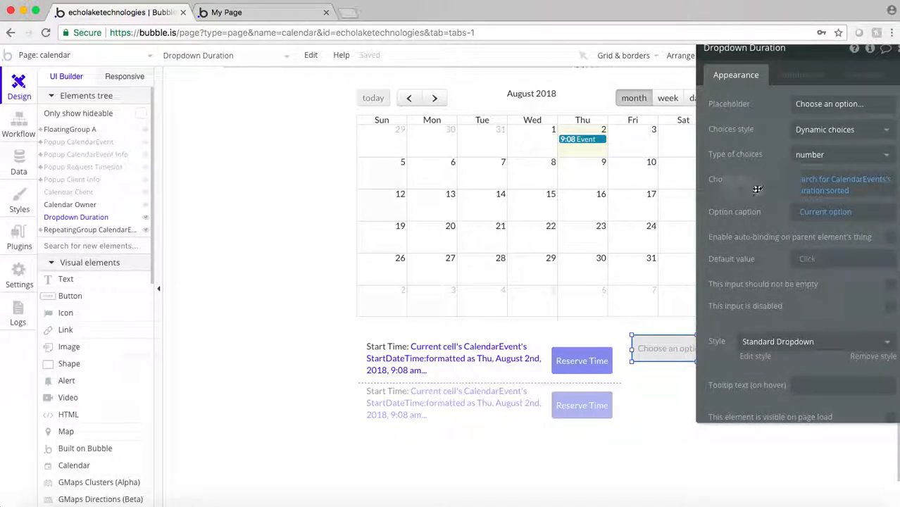